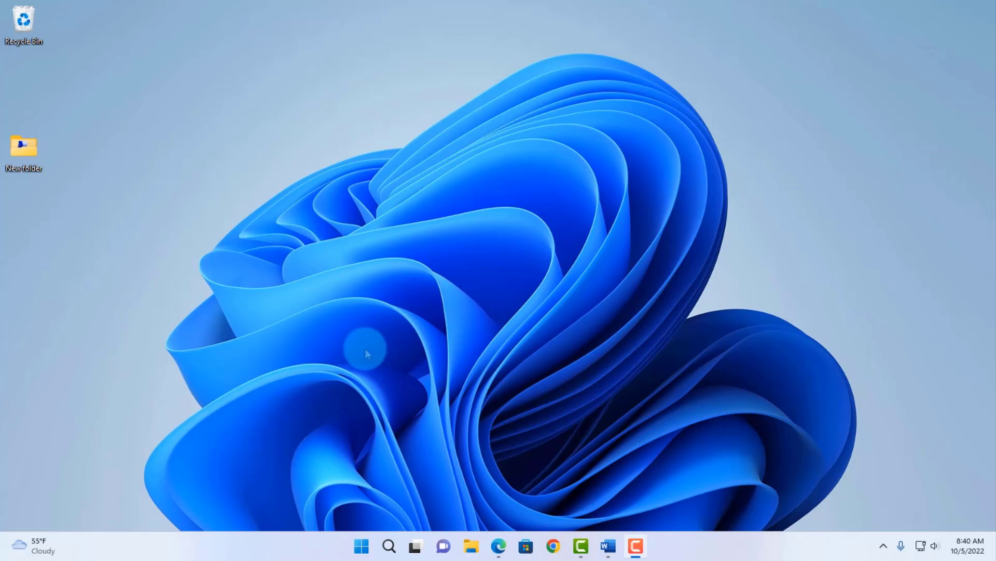
Run winver from the Run dialog to check the Windows version, then close About Windows
{"action": "right_click", "coordinate": [363, 548]}
{"action": "left_click", "coordinate": [345, 475]}
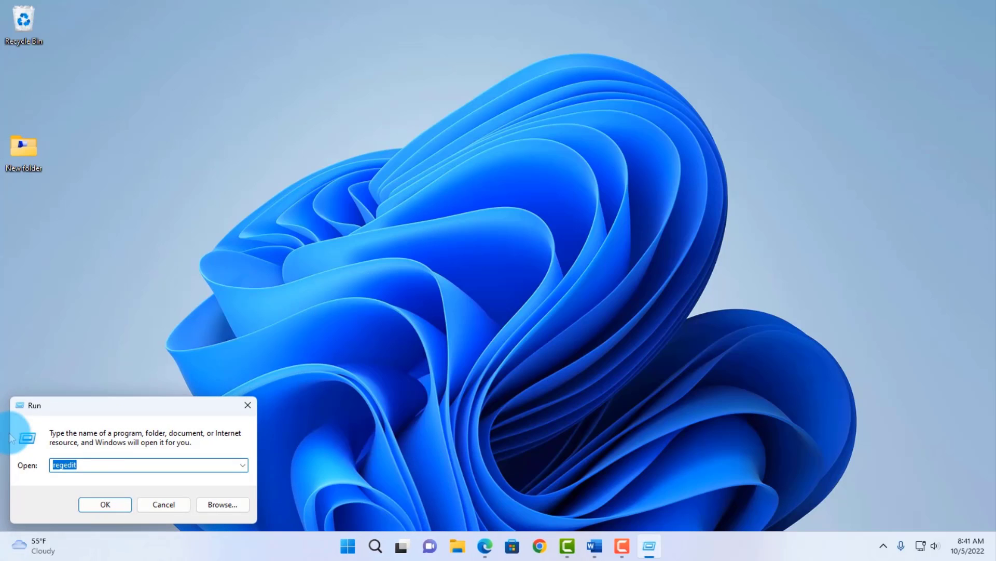
{"action": "key", "text": "BackSpace"}
{"action": "type", "text": "winver"}
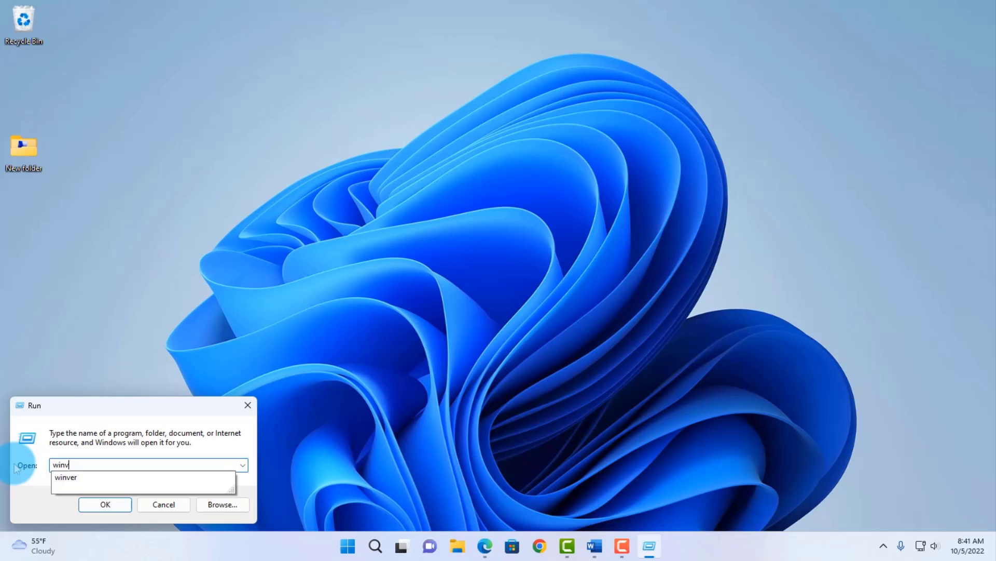
{"action": "left_click", "coordinate": [104, 506]}
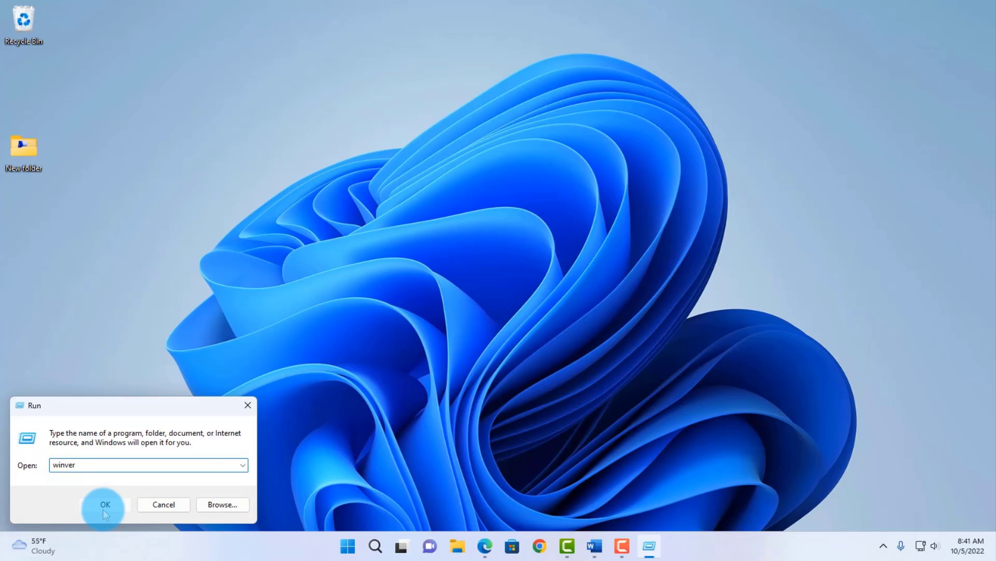
{"action": "left_click_drag", "start_coordinate": [219, 31], "coordinate": [811, 105]}
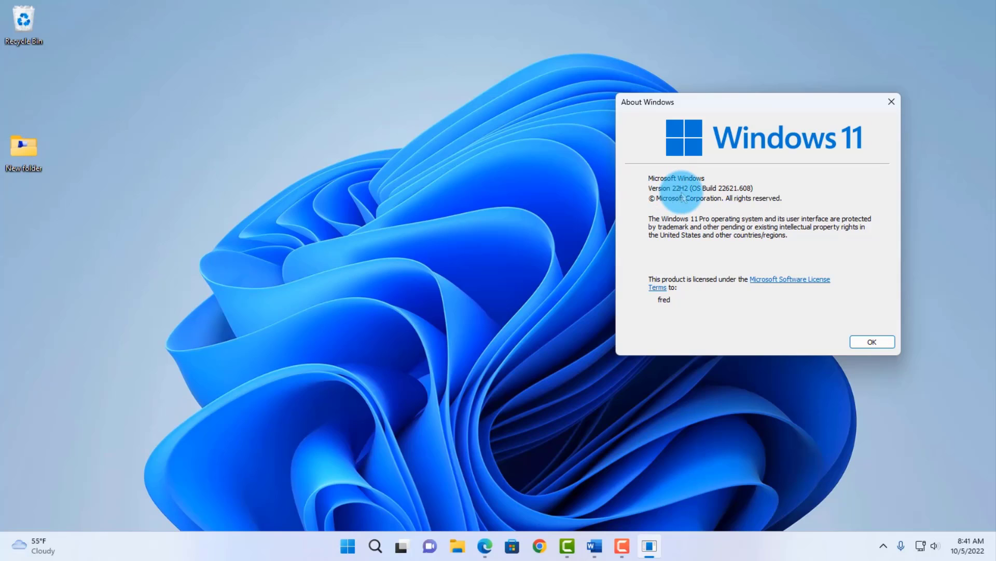
{"action": "left_click", "coordinate": [864, 341]}
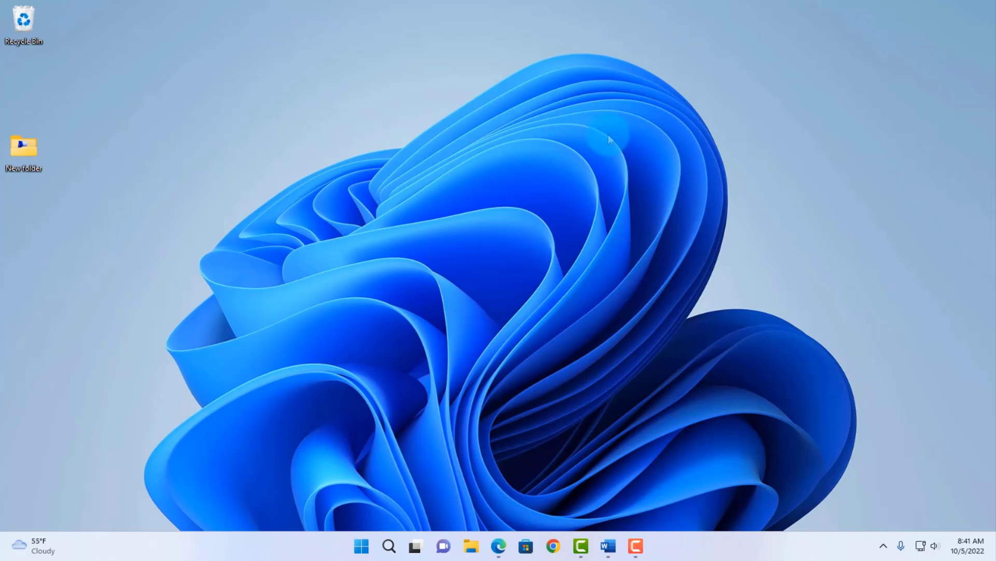
Set the Personalize your background dropdown to Windows spotlight, then close Settings
{"action": "right_click", "coordinate": [757, 178]}
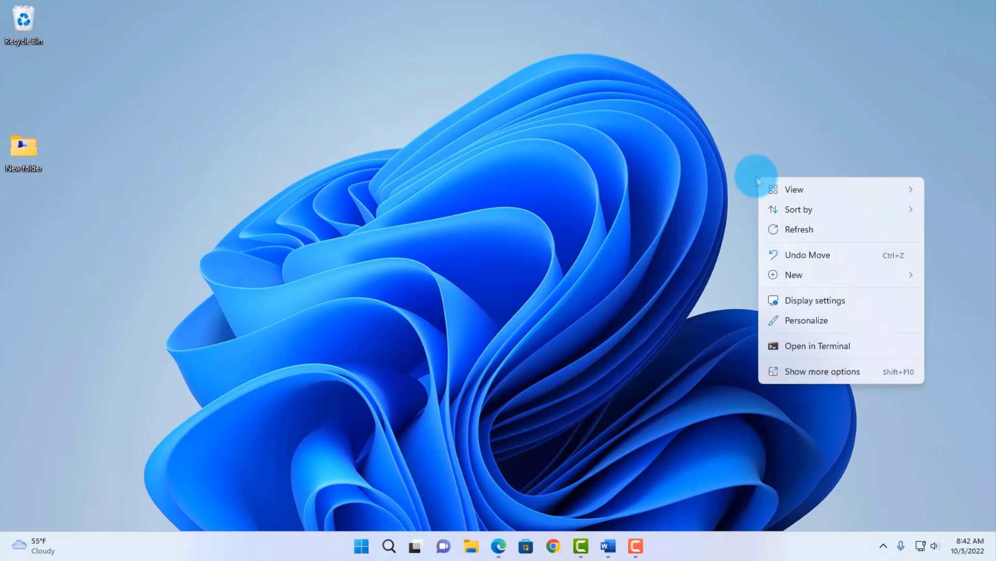
{"action": "left_click", "coordinate": [808, 322]}
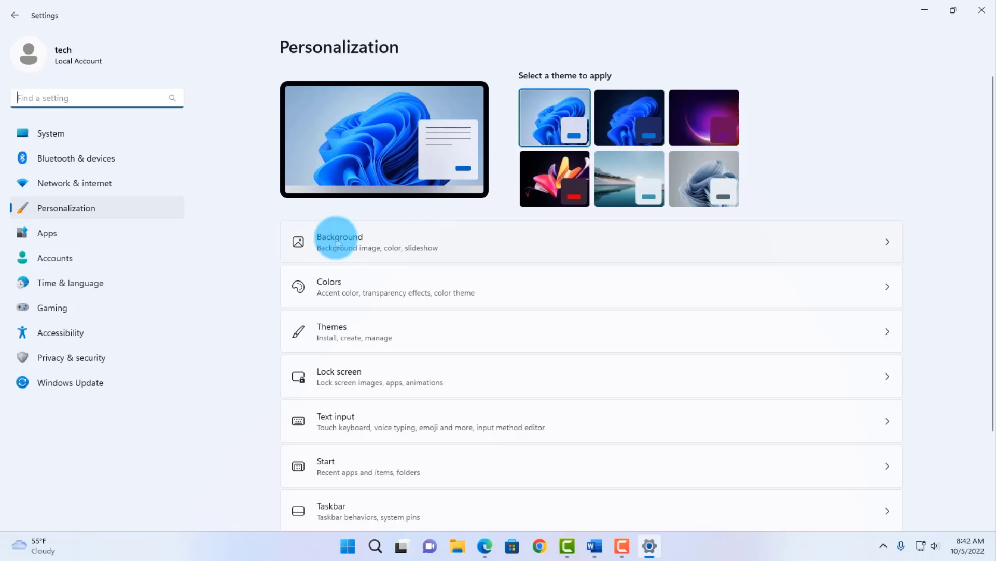
{"action": "left_click", "coordinate": [336, 239]}
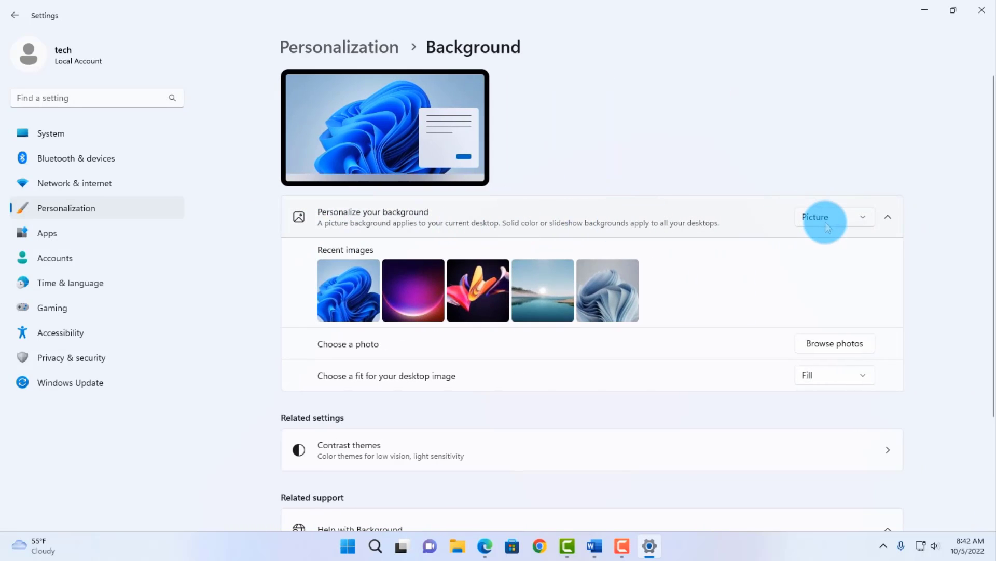
{"action": "left_click", "coordinate": [849, 218]}
{"action": "left_click", "coordinate": [839, 284]}
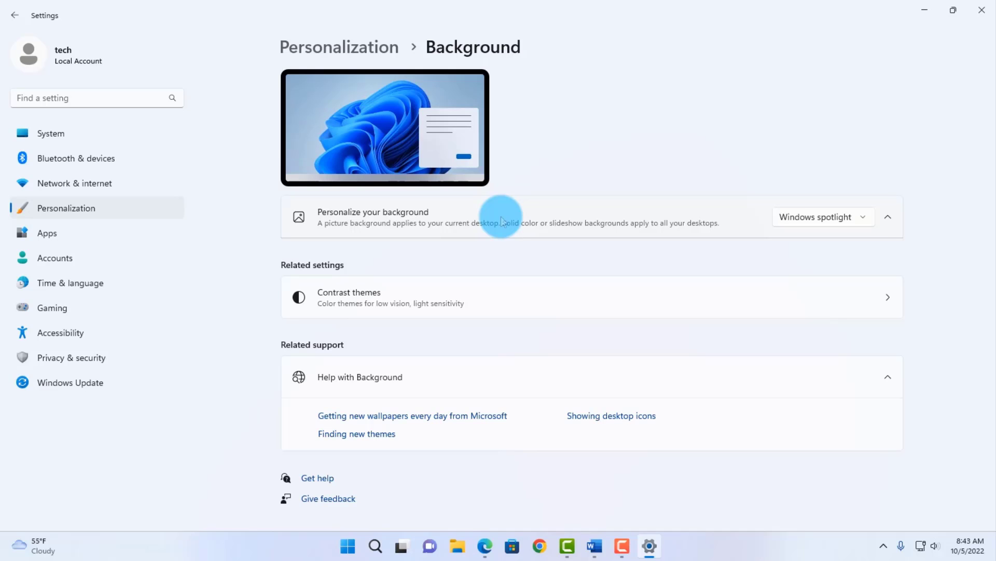
{"action": "left_click", "coordinate": [982, 9]}
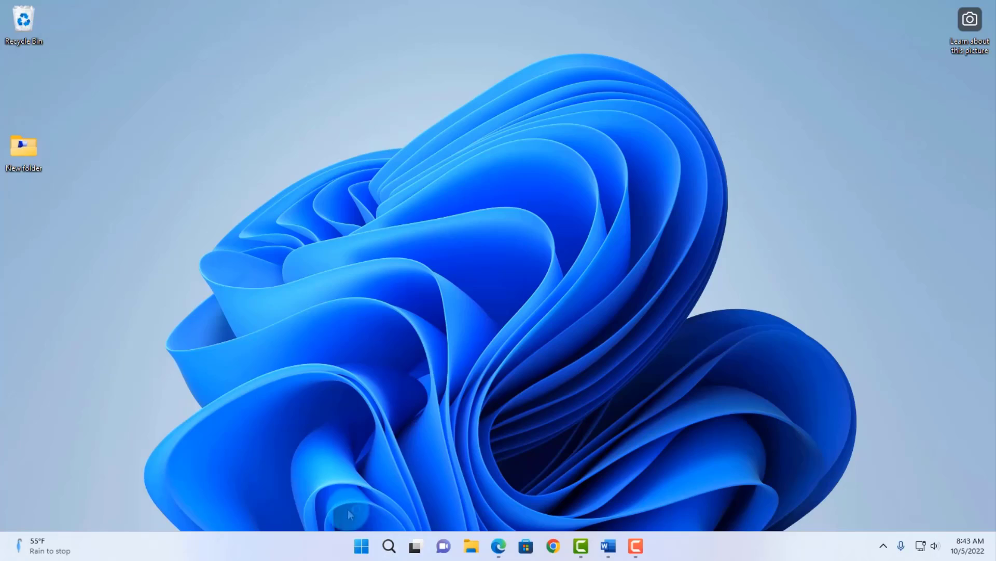
Launch Registry Editor by running regedit from the Run dialog
{"action": "right_click", "coordinate": [363, 547]}
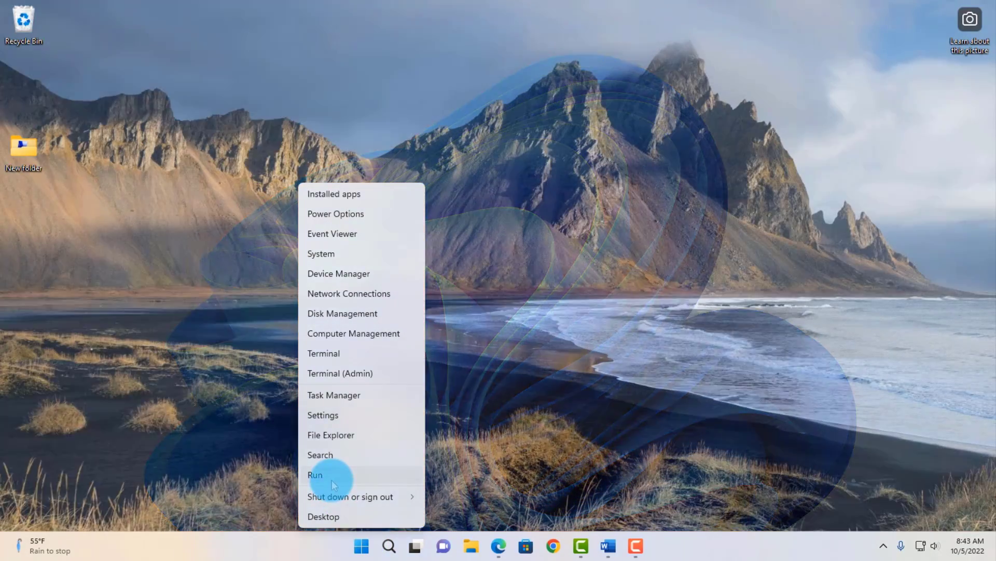
{"action": "left_click", "coordinate": [329, 473]}
{"action": "type", "text": "r"}
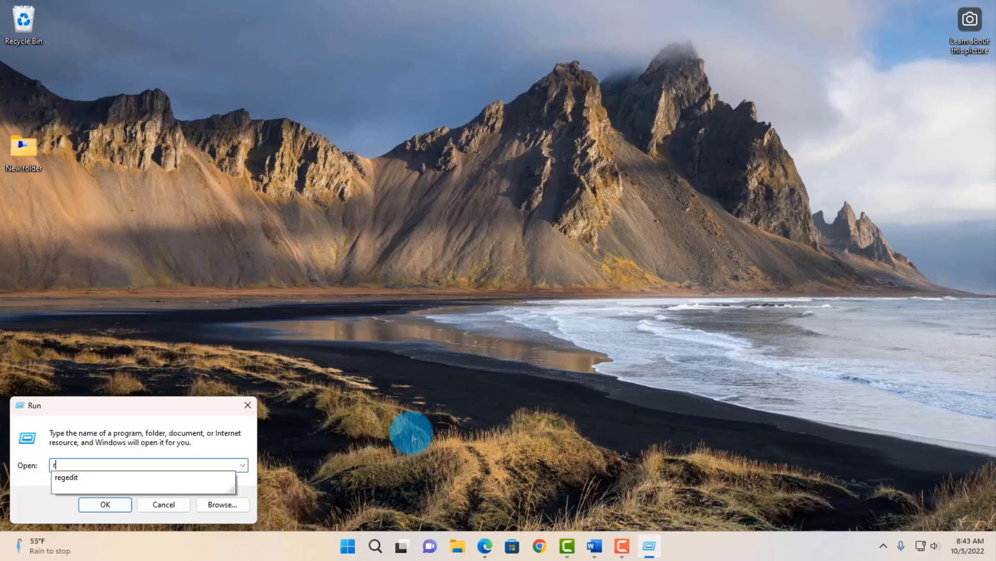
{"action": "type", "text": "egedit"}
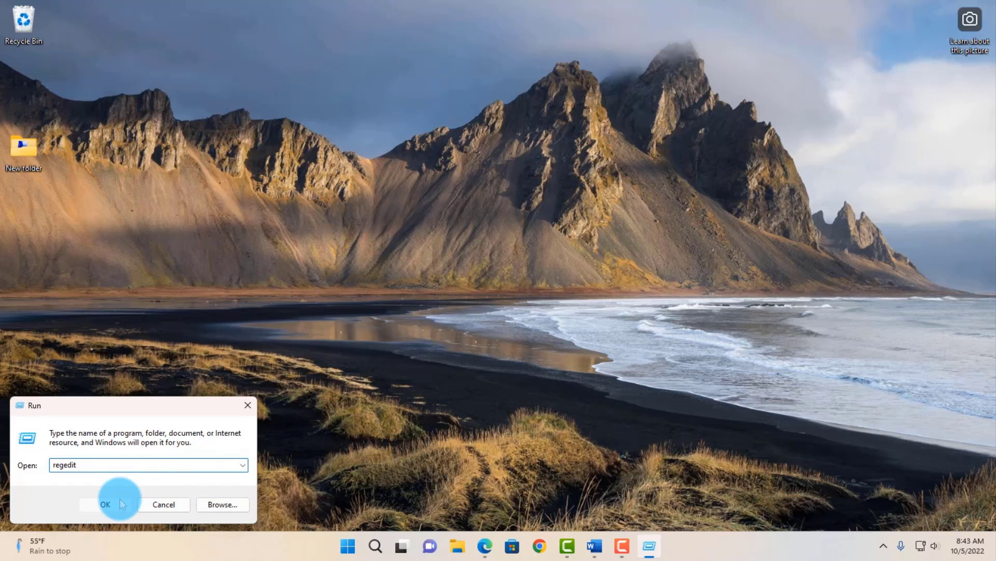
{"action": "left_click", "coordinate": [116, 498]}
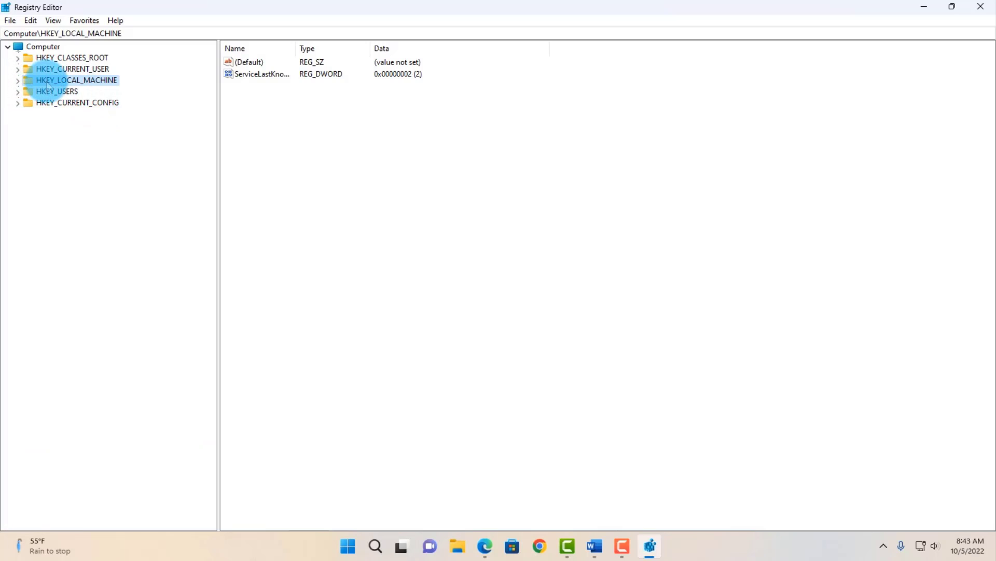
Expand HKEY_LOCAL_MACHINE > SOFTWARE > Microsoft > PolicyManager > current > device
{"action": "left_click", "coordinate": [18, 82]}
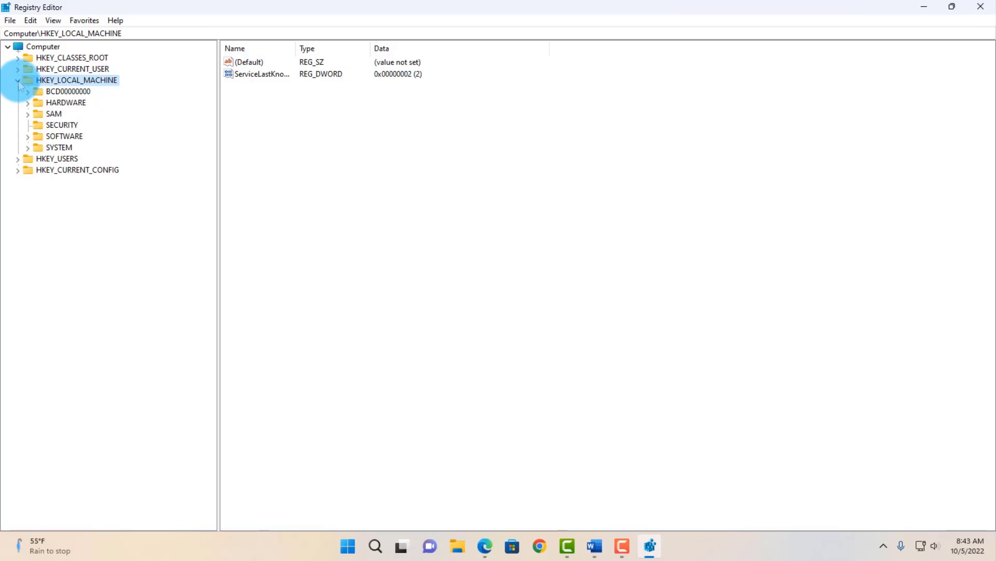
{"action": "left_click", "coordinate": [28, 137]}
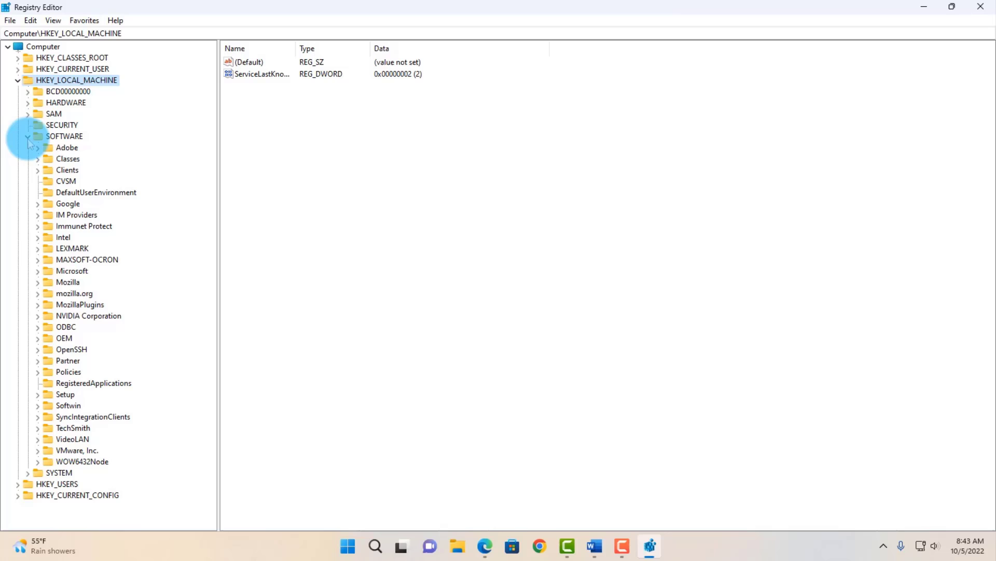
{"action": "left_click", "coordinate": [37, 271]}
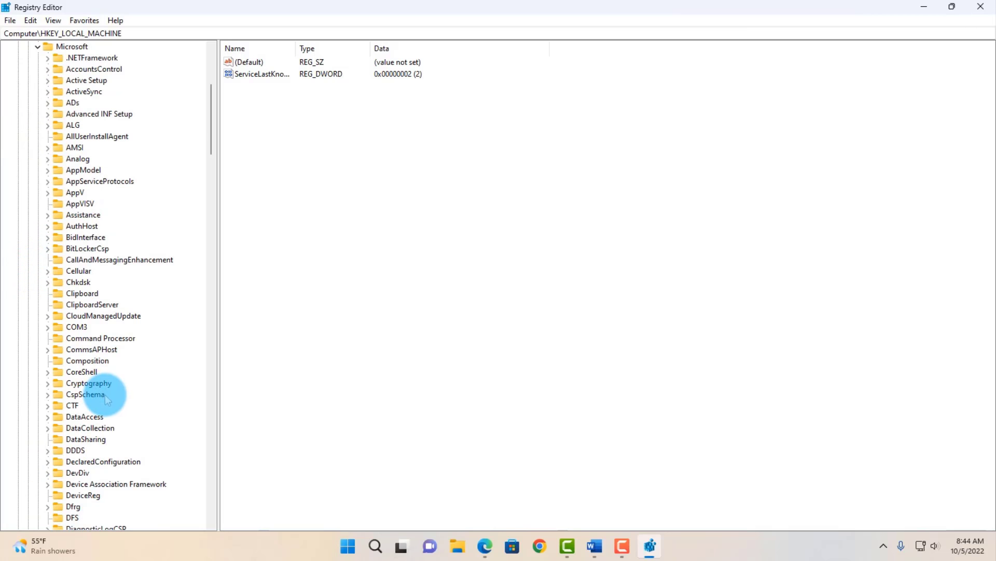
{"action": "scroll", "coordinate": [106, 397], "scroll_direction": "down", "scroll_amount": 11}
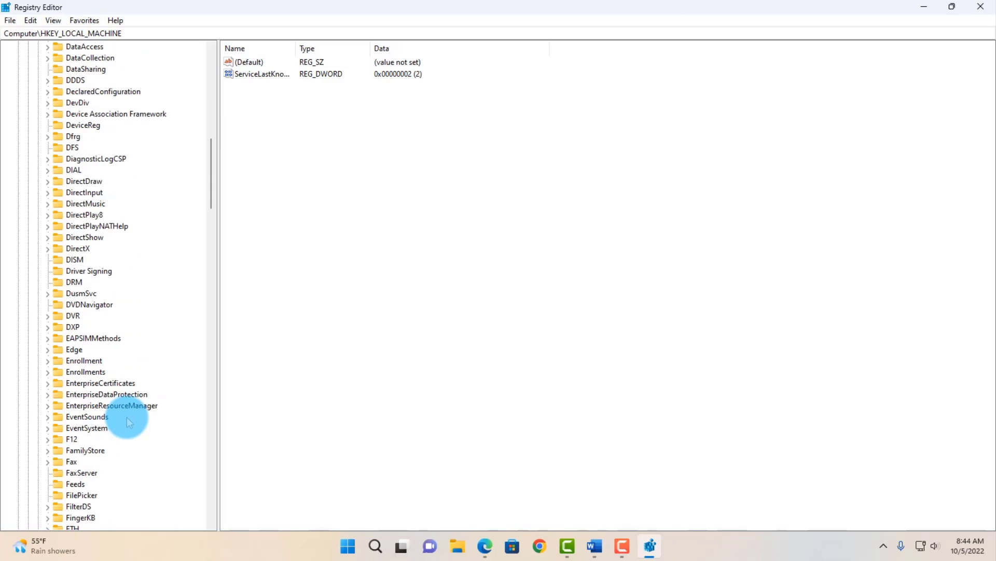
{"action": "scroll", "coordinate": [127, 416], "scroll_direction": "down", "scroll_amount": 20}
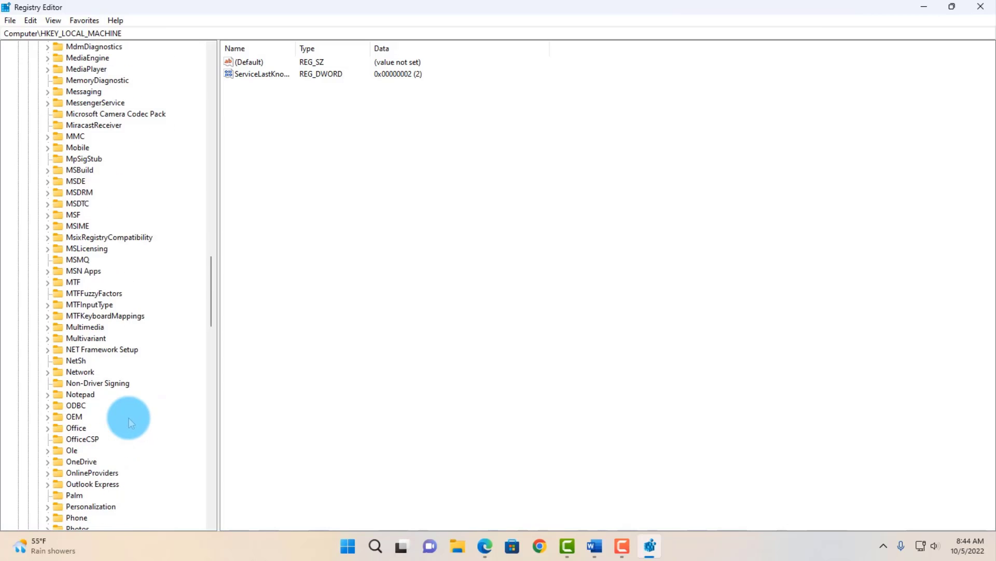
{"action": "scroll", "coordinate": [129, 418], "scroll_direction": "down", "scroll_amount": 12}
{"action": "scroll", "coordinate": [78, 259], "scroll_direction": "up", "scroll_amount": 2}
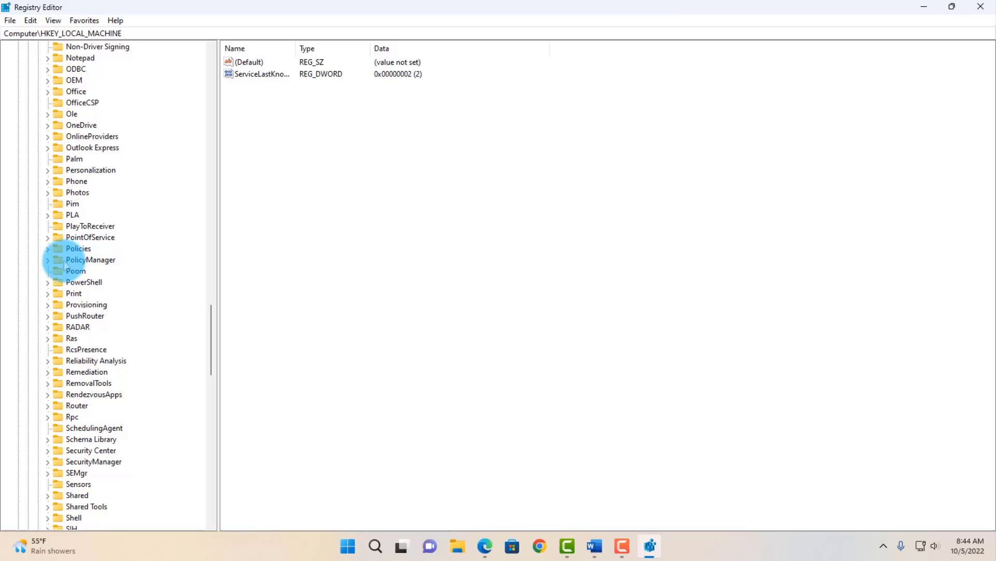
{"action": "left_click", "coordinate": [48, 260]}
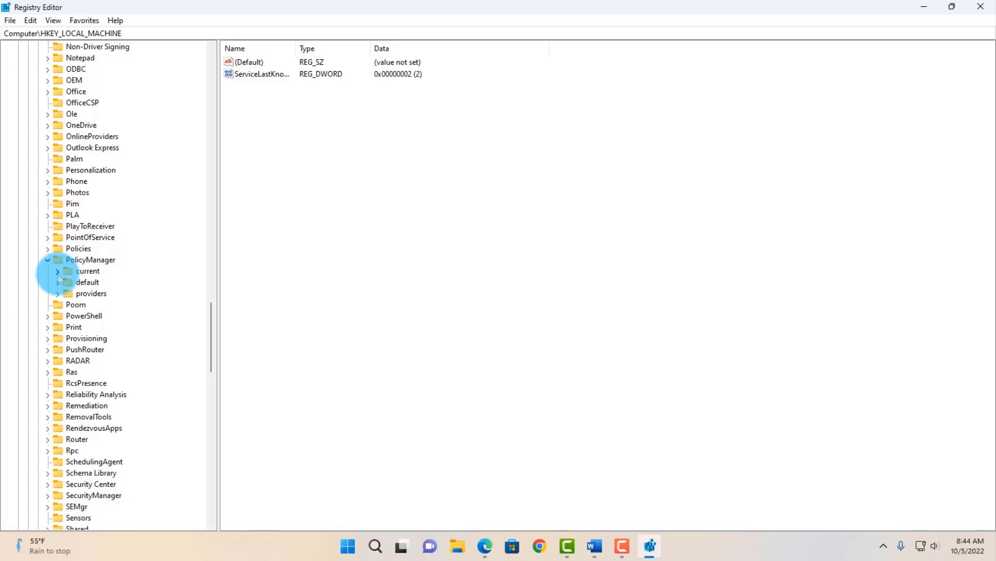
{"action": "left_click", "coordinate": [58, 272]}
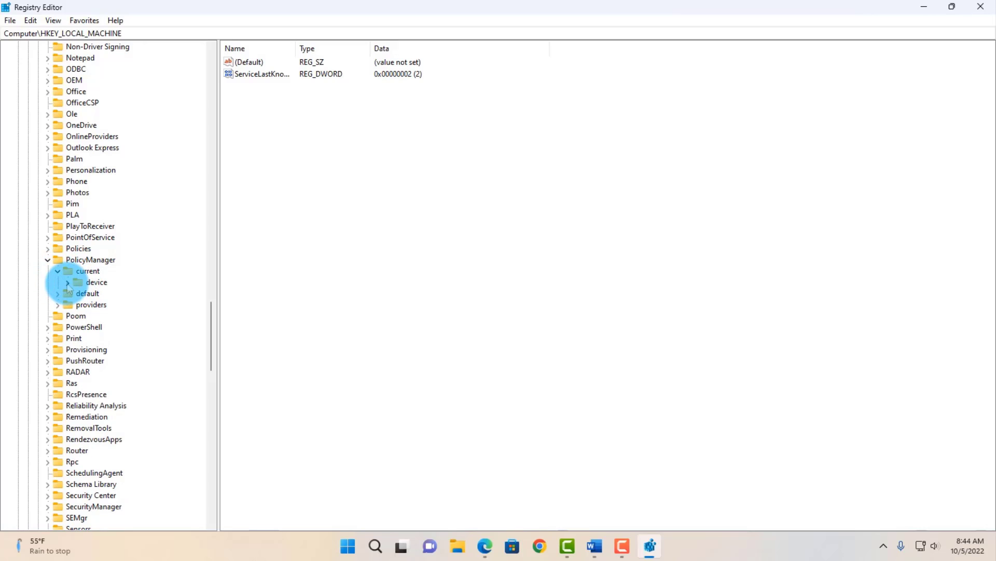
{"action": "left_click", "coordinate": [68, 282]}
Create a new subkey named Stickers under the device key
{"action": "left_click", "coordinate": [95, 282]}
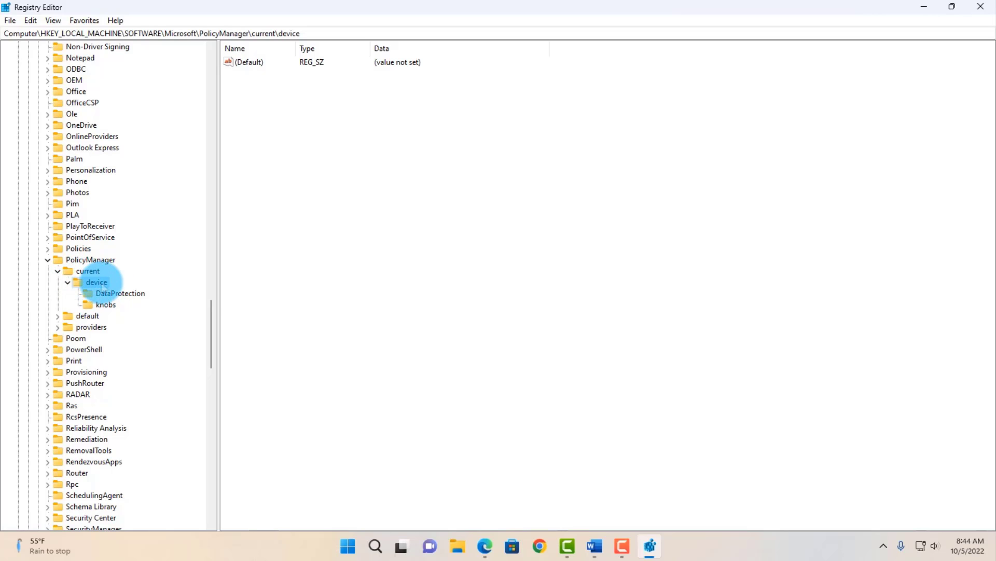
{"action": "right_click", "coordinate": [102, 287]}
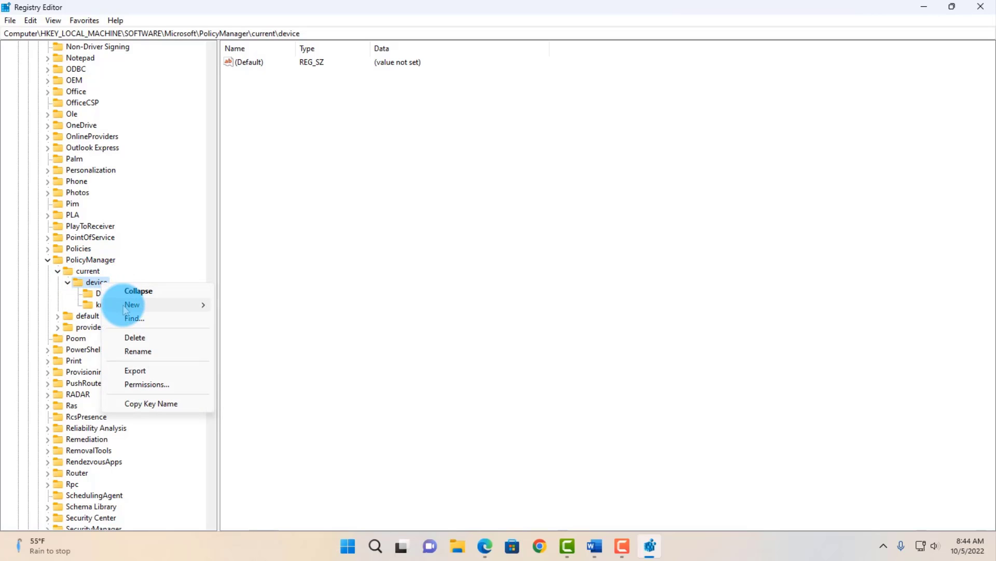
{"action": "mouse_move", "coordinate": [125, 306]}
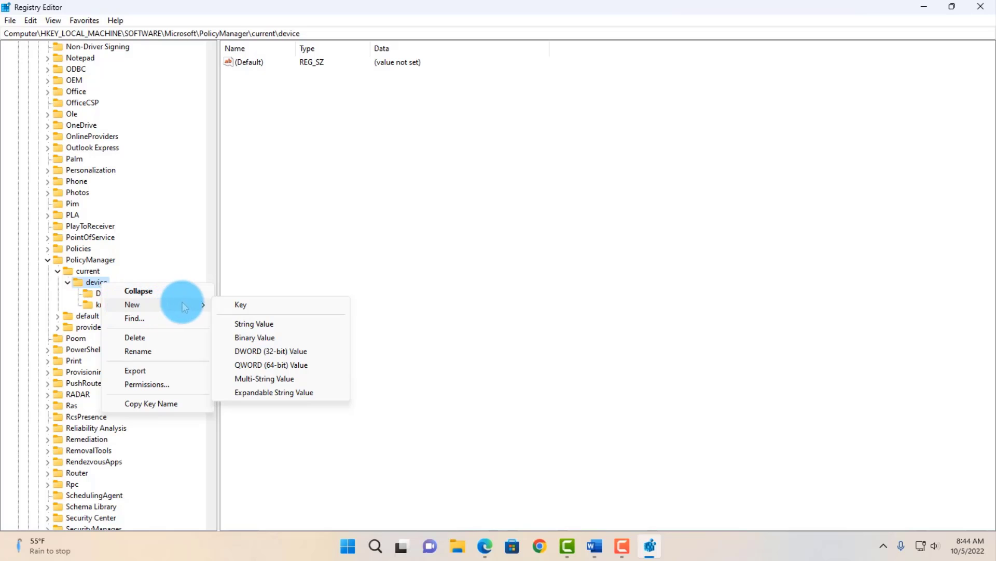
{"action": "left_click", "coordinate": [244, 306]}
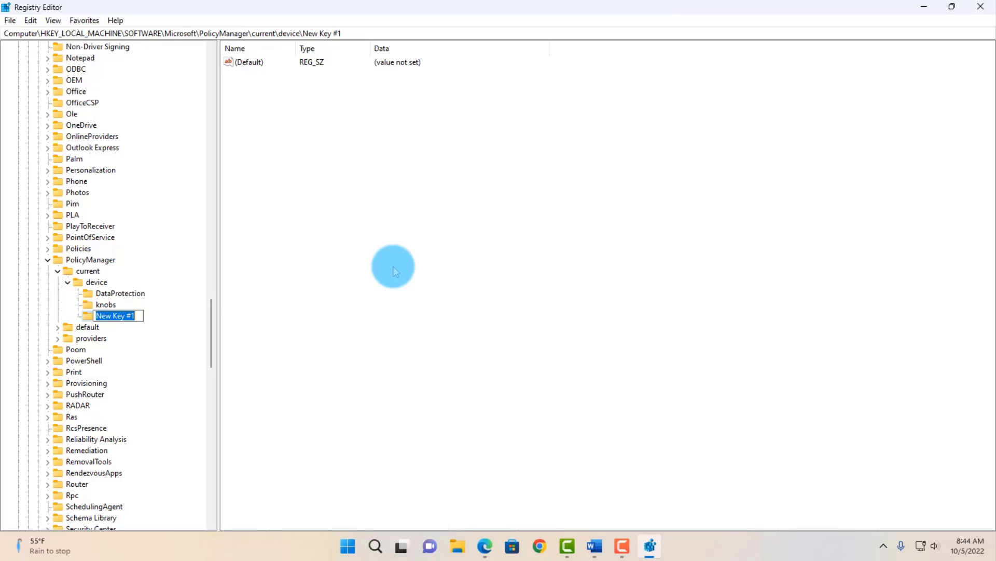
{"action": "type", "text": "Sti"}
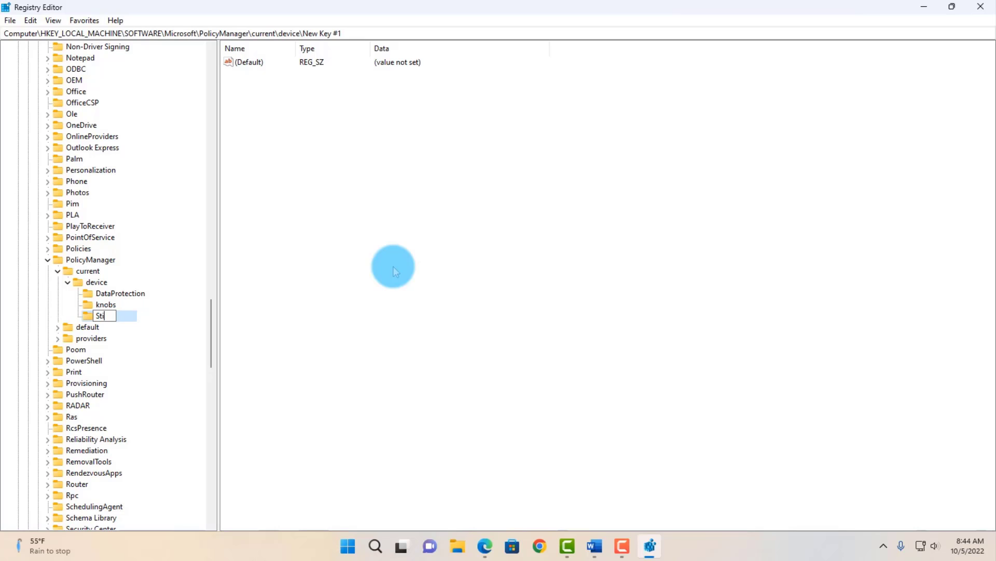
{"action": "type", "text": "ckers"}
{"action": "key", "text": "Return"}
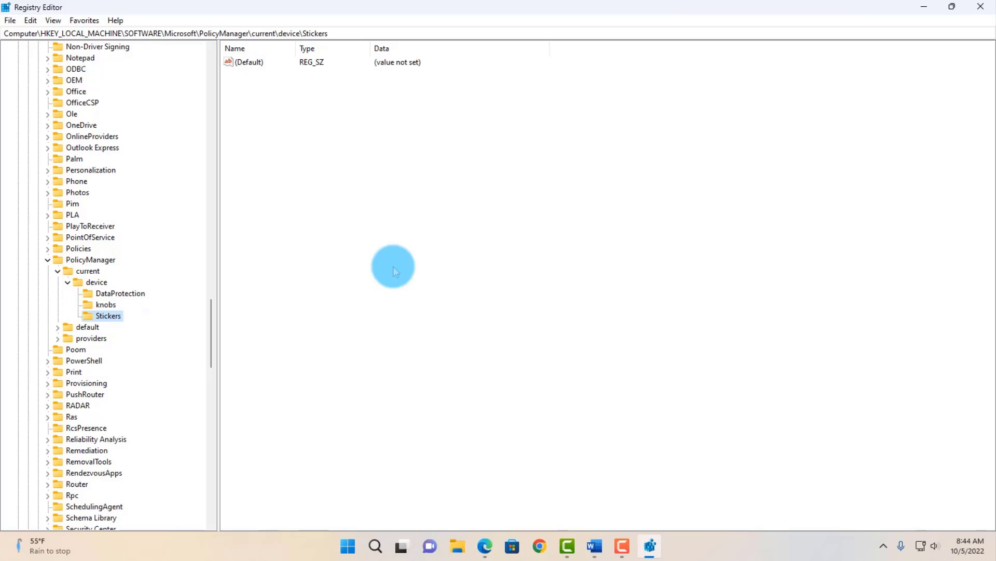
Add a DWORD (32-bit) value named EnableStickers to the Stickers key
{"action": "right_click", "coordinate": [112, 316]}
{"action": "mouse_move", "coordinate": [139, 336]}
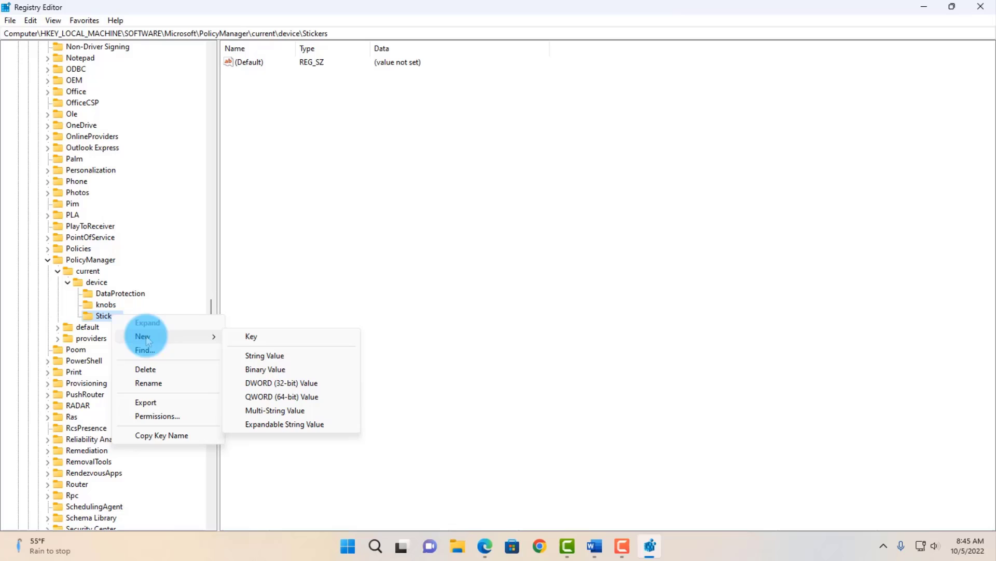
{"action": "left_click", "coordinate": [287, 383]}
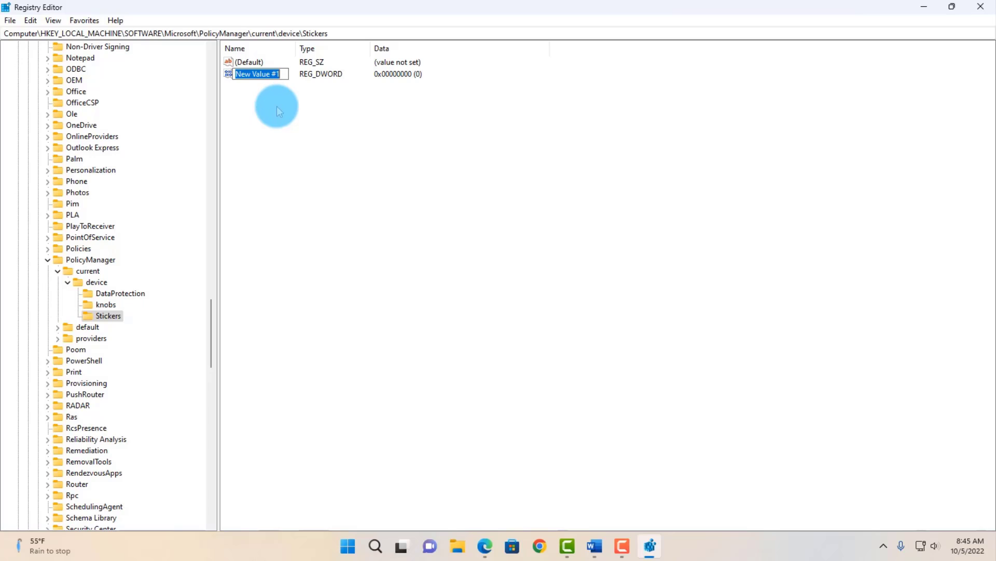
{"action": "type", "text": "EnableSt"}
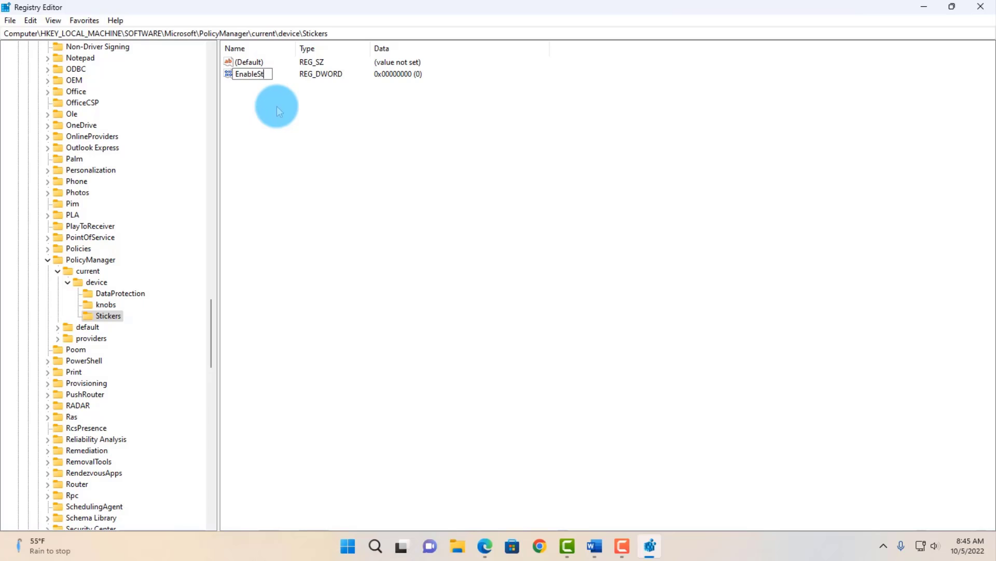
{"action": "type", "text": "ickesr"}
{"action": "key", "text": "BackSpace"}
{"action": "type", "text": "rs"}
{"action": "key", "text": "Return"}
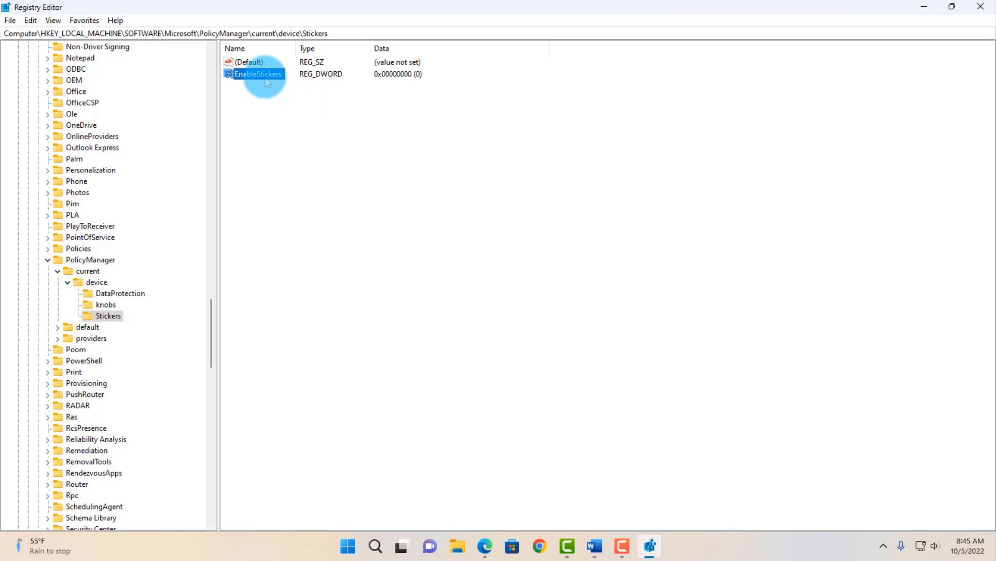
Set EnableStickers' value data to 1
{"action": "double_click", "coordinate": [266, 84]}
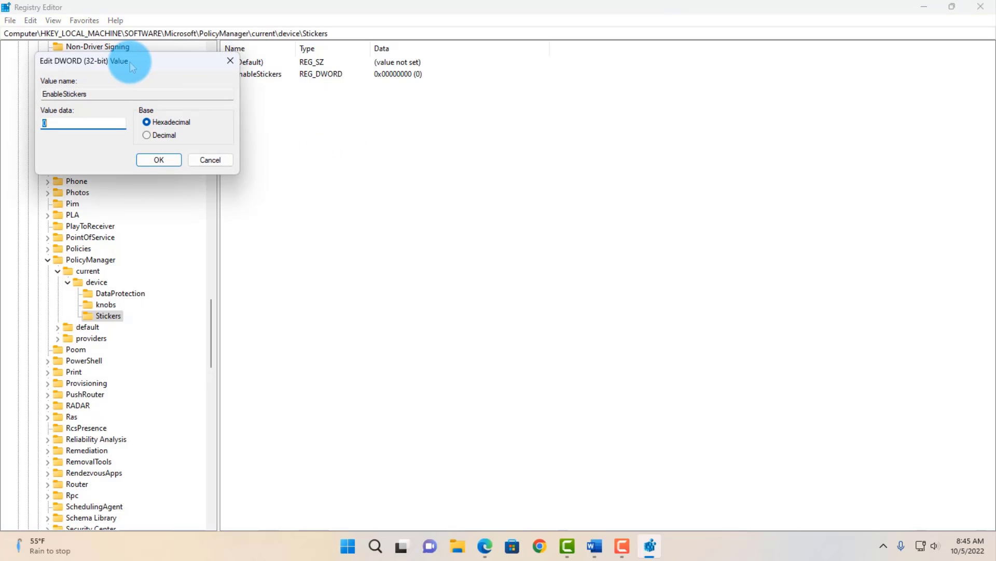
{"action": "left_click_drag", "start_coordinate": [137, 57], "coordinate": [372, 183]}
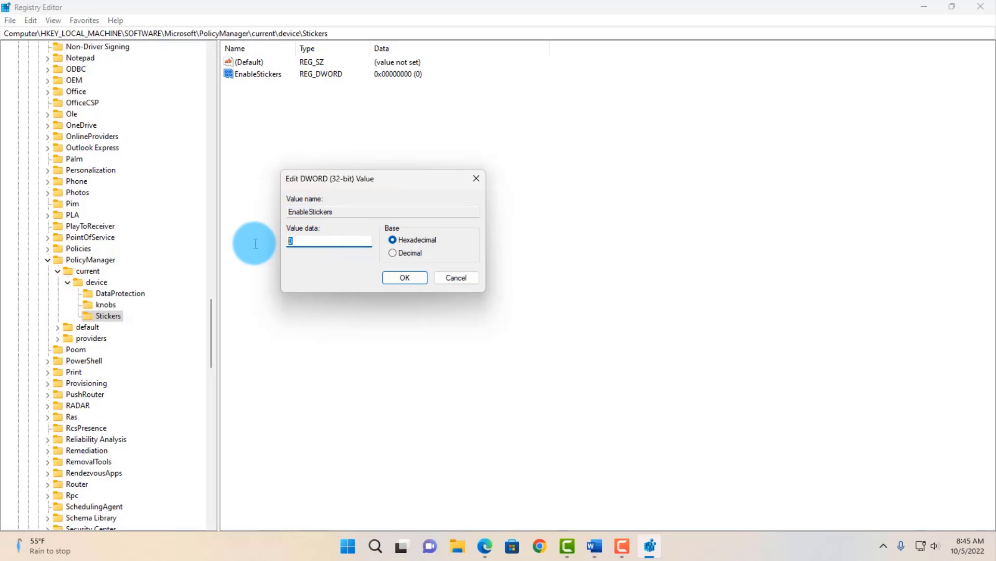
{"action": "type", "text": "1"}
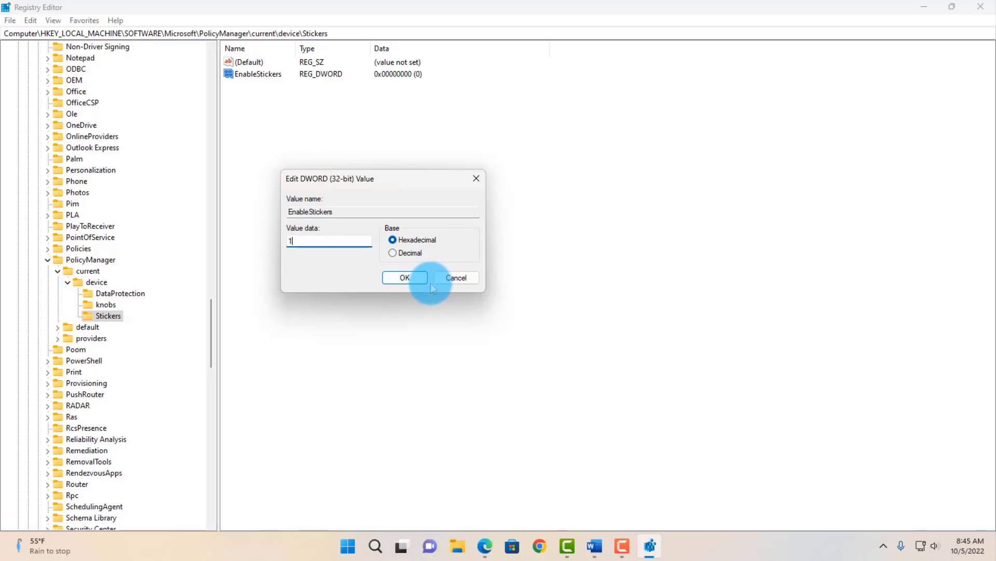
{"action": "left_click", "coordinate": [405, 278]}
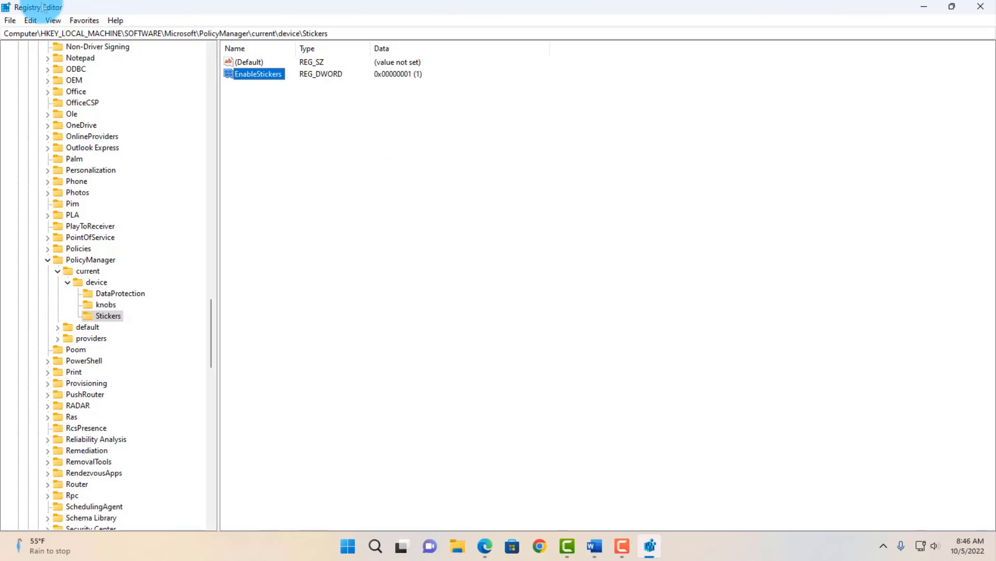
Close Registry Editor and open Personalize from the desktop's right-click menu
{"action": "left_click", "coordinate": [970, 11]}
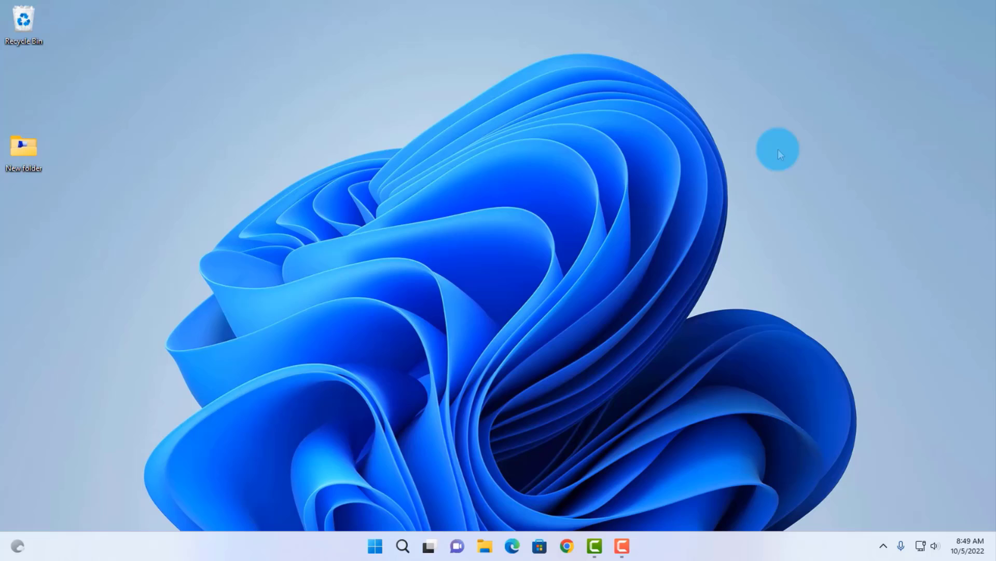
{"action": "right_click", "coordinate": [821, 123]}
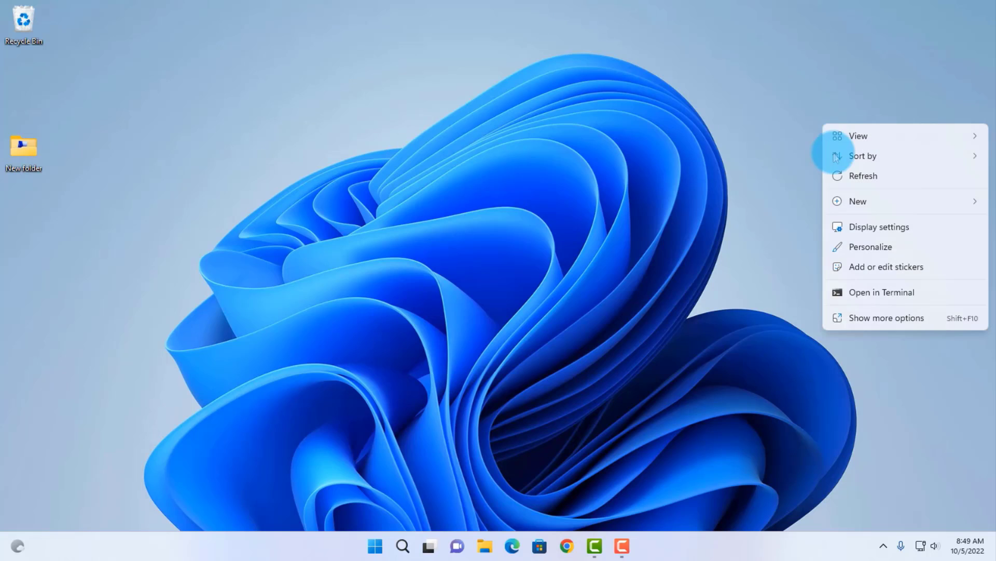
{"action": "left_click", "coordinate": [864, 251]}
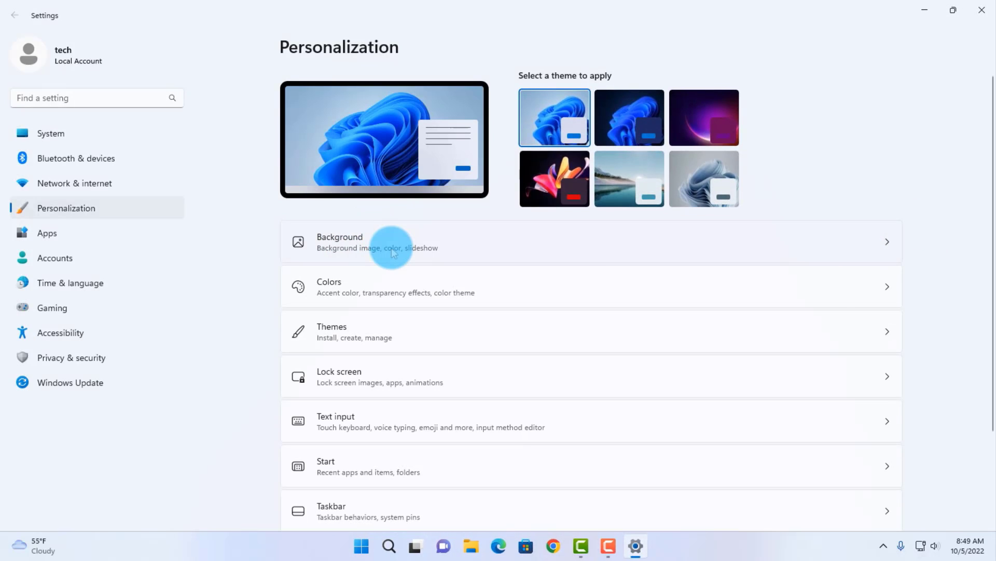
Open Background, keep Picture as the background type, and scroll down to Add stickers
{"action": "left_click", "coordinate": [392, 249]}
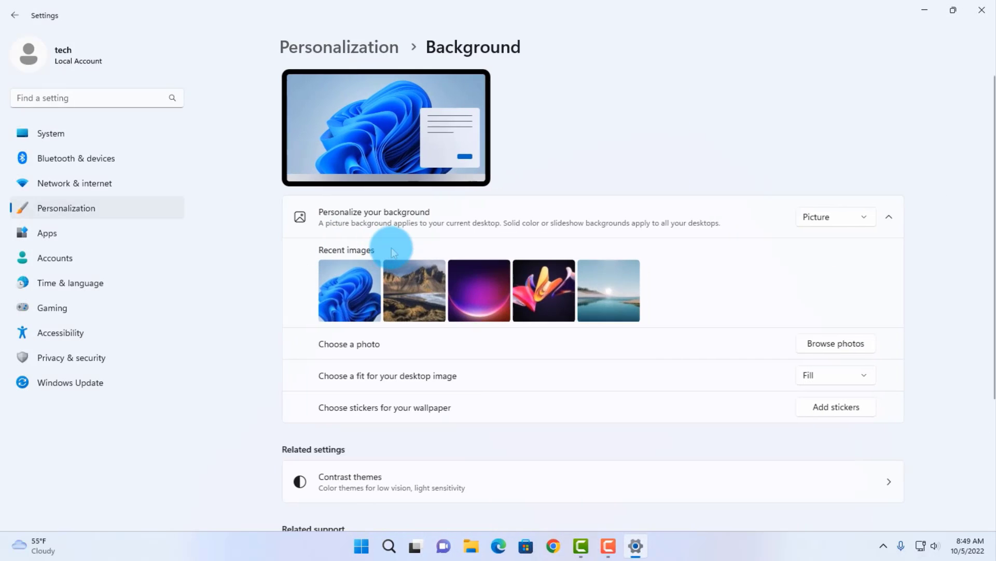
{"action": "left_click", "coordinate": [817, 218]}
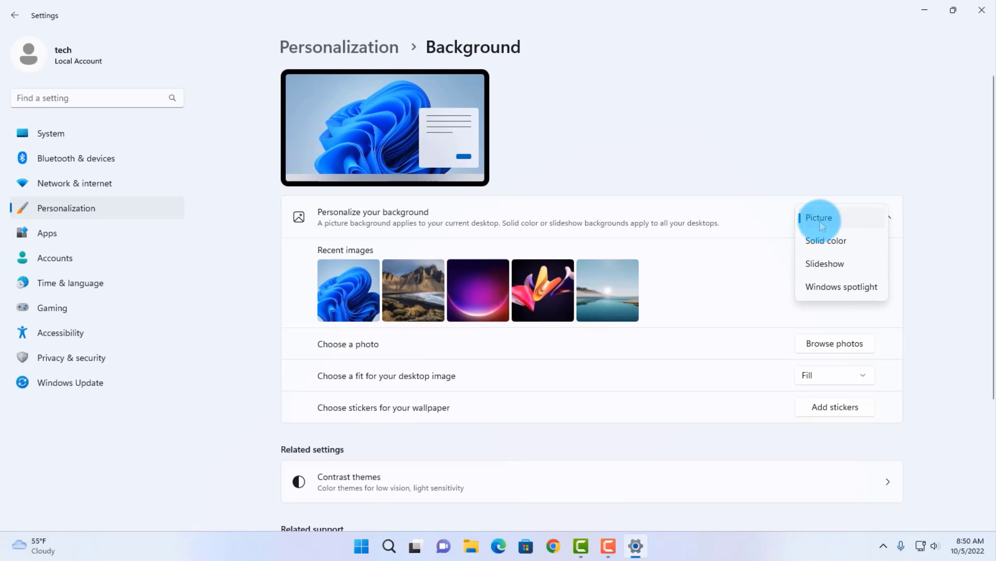
{"action": "left_click", "coordinate": [820, 218]}
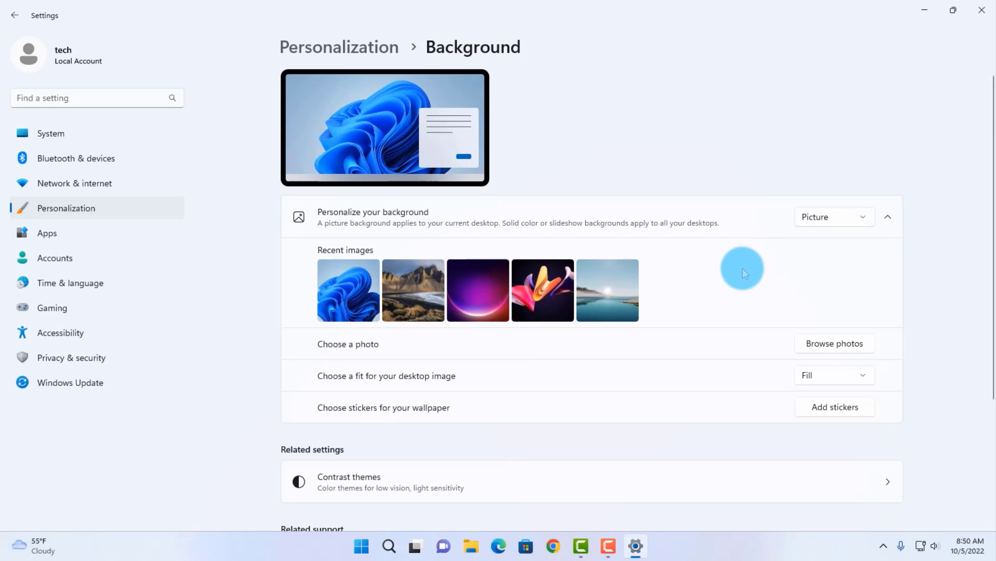
{"action": "scroll", "coordinate": [743, 268], "scroll_direction": "down", "scroll_amount": 2}
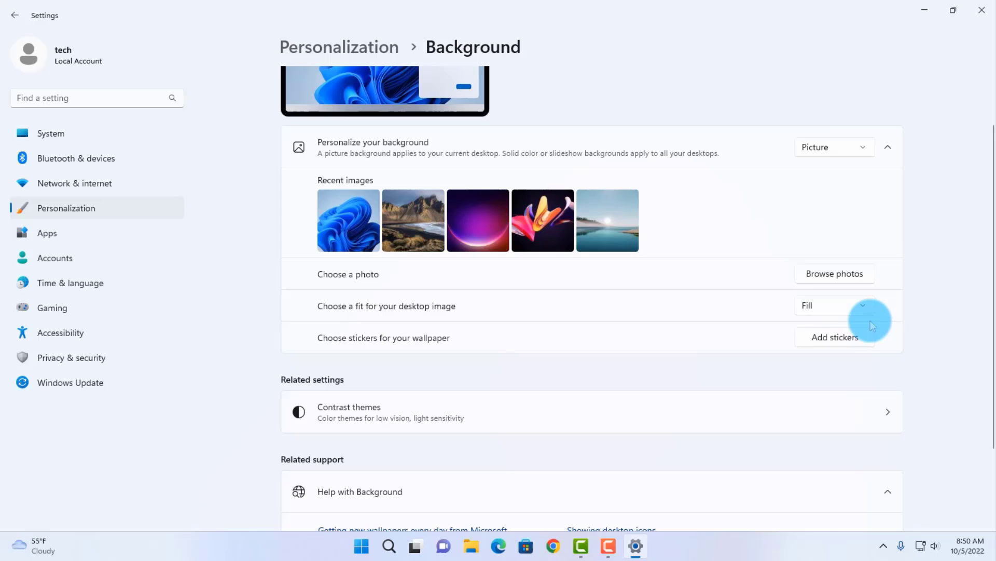
Open Add stickers and place the Happy Bee and an orange dog sticker on the wallpaper
{"action": "left_click", "coordinate": [834, 338]}
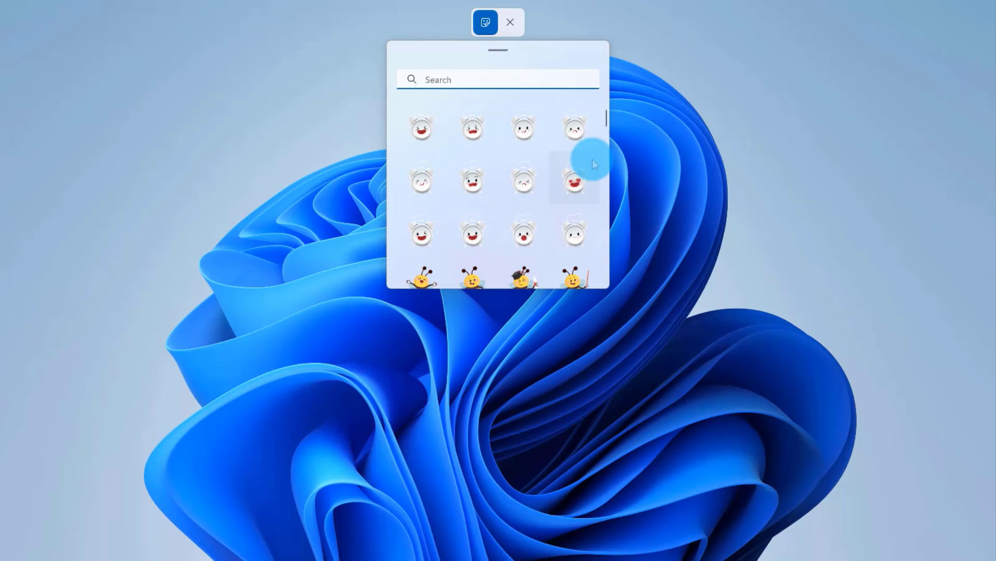
{"action": "left_click_drag", "start_coordinate": [605, 123], "coordinate": [576, 98]}
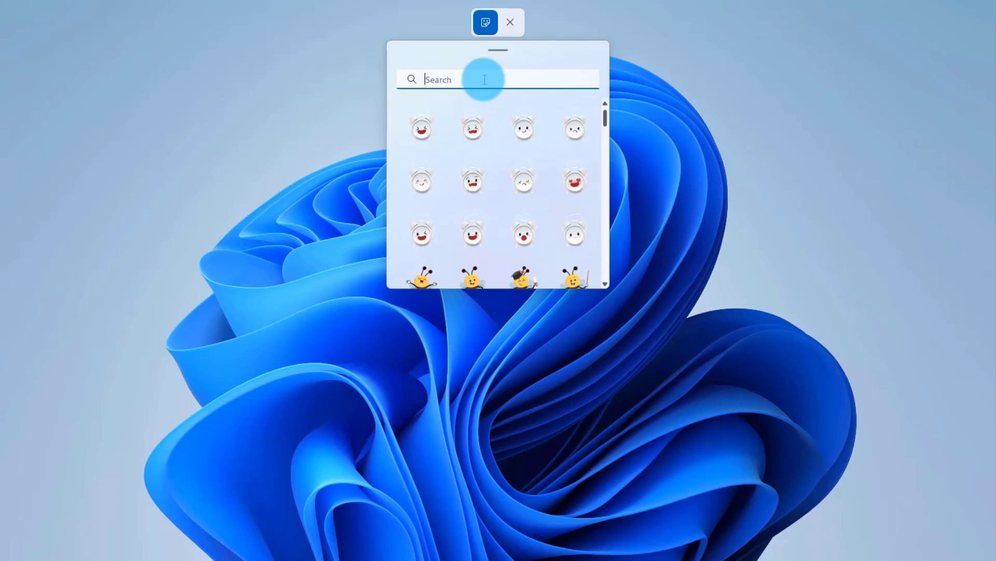
{"action": "scroll", "coordinate": [566, 116], "scroll_direction": "down", "scroll_amount": 5}
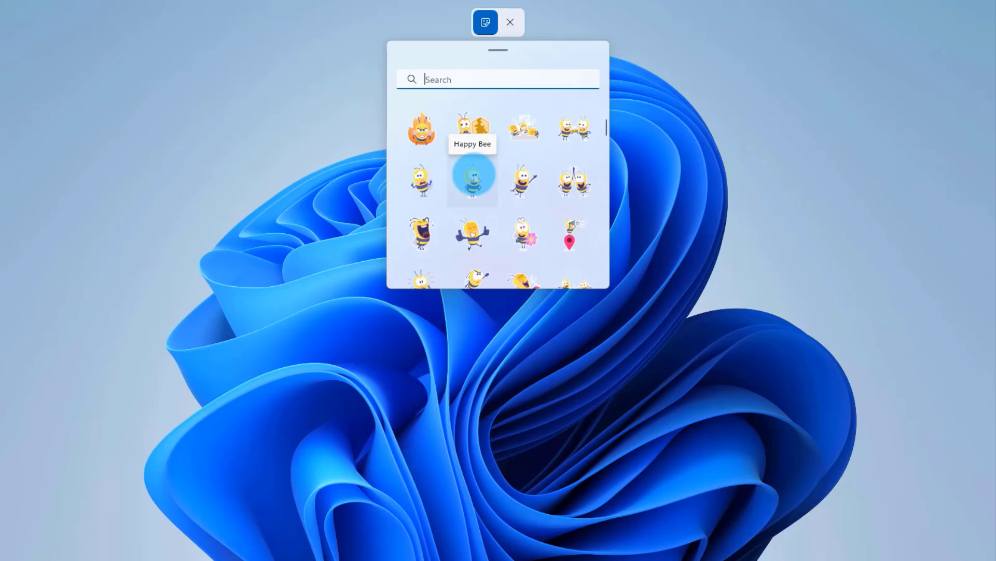
{"action": "left_click", "coordinate": [473, 176]}
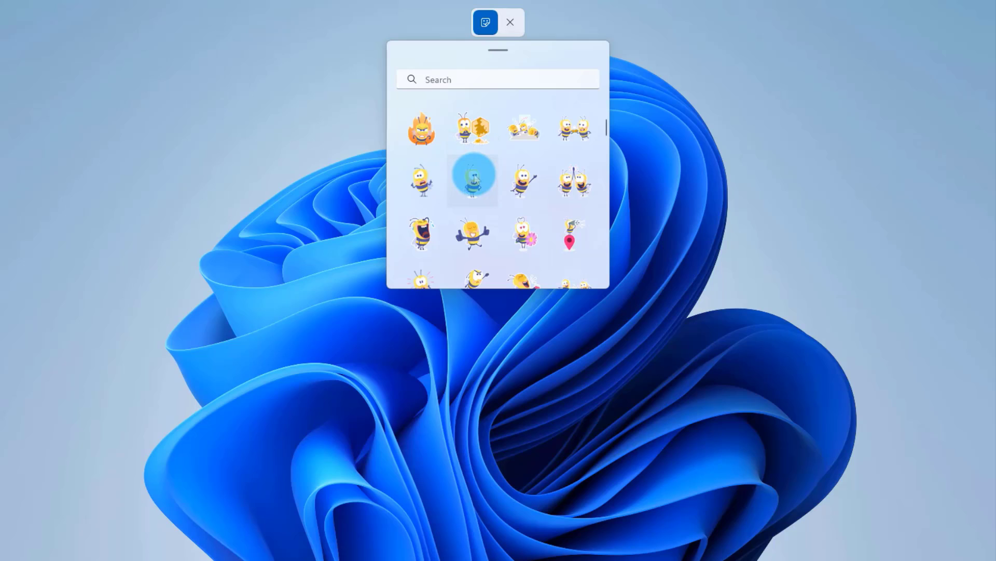
{"action": "scroll", "coordinate": [540, 178], "scroll_direction": "down", "scroll_amount": 5}
{"action": "left_click", "coordinate": [534, 168]}
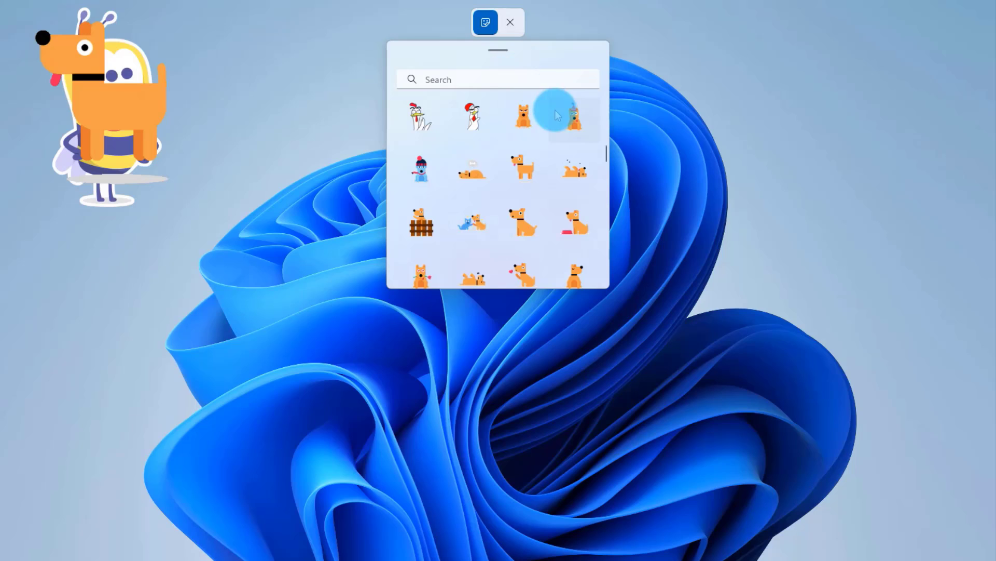
Shrink both stickers, placing the bee bottom-left and the dog top-right on the wallpaper
{"action": "left_click", "coordinate": [473, 214]}
{"action": "left_click_drag", "start_coordinate": [472, 214], "coordinate": [223, 422]}
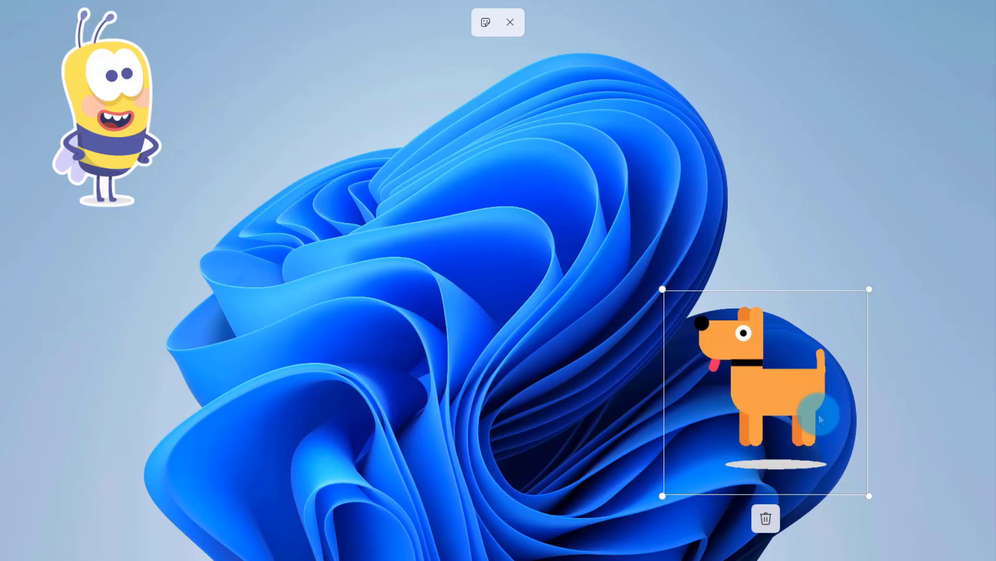
{"action": "left_click_drag", "start_coordinate": [820, 419], "coordinate": [881, 198]}
{"action": "left_click", "coordinate": [106, 177]}
{"action": "left_click_drag", "start_coordinate": [210, 210], "coordinate": [75, 83]}
{"action": "left_click_drag", "start_coordinate": [39, 41], "coordinate": [28, 498]}
{"action": "left_click", "coordinate": [827, 121]}
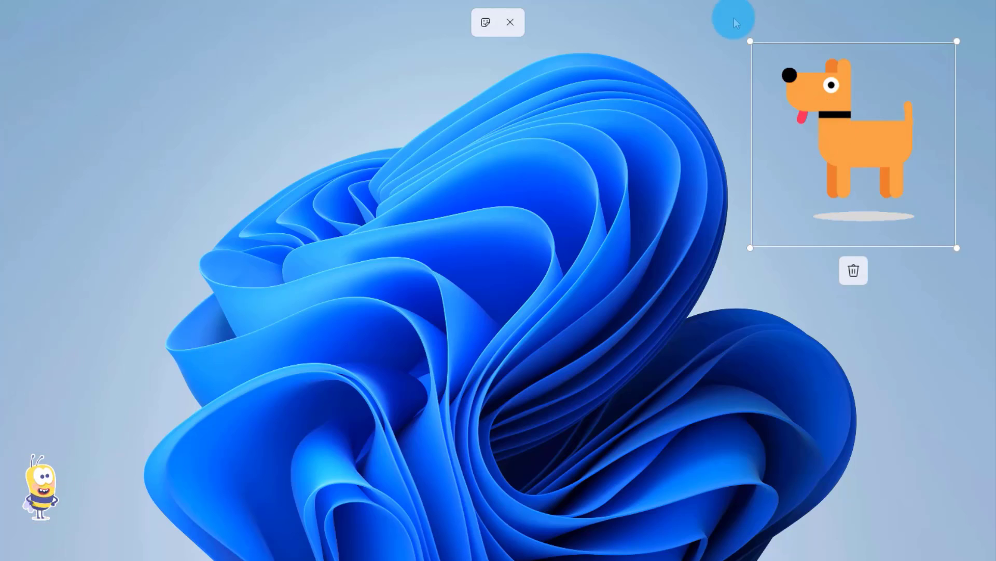
{"action": "left_click_drag", "start_coordinate": [751, 41], "coordinate": [846, 134]}
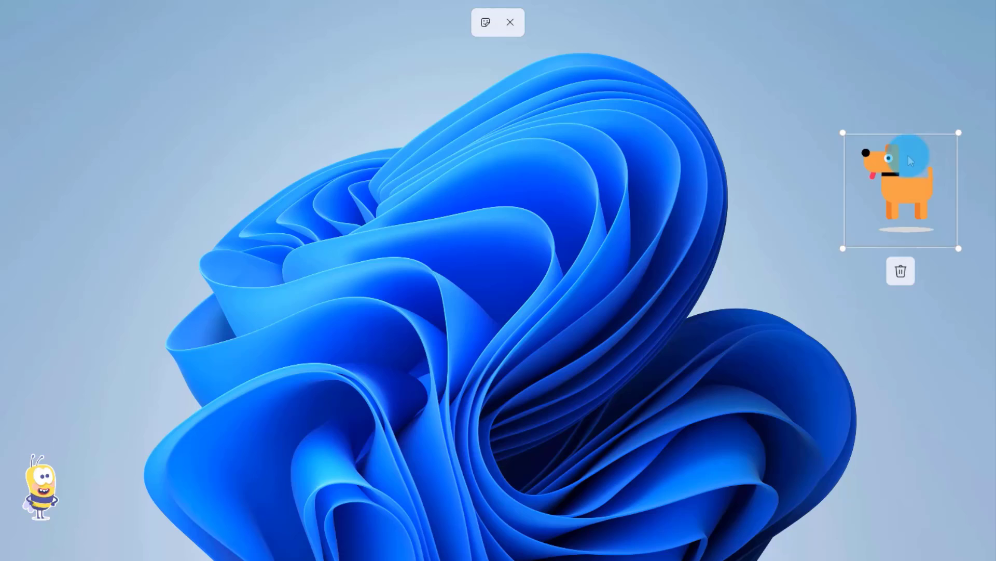
{"action": "left_click_drag", "start_coordinate": [907, 151], "coordinate": [930, 44]}
{"action": "left_click", "coordinate": [61, 451]}
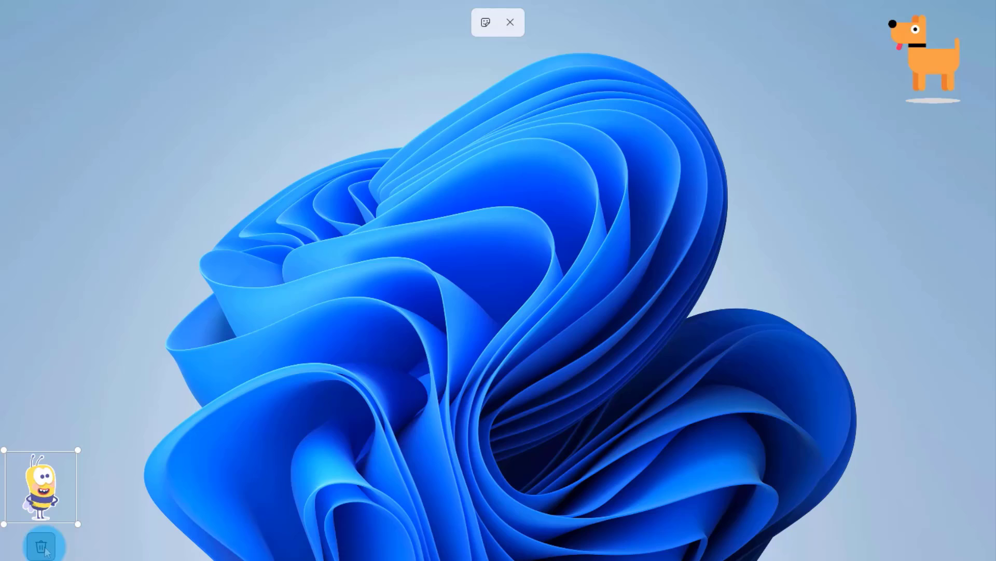
{"action": "left_click", "coordinate": [923, 61]}
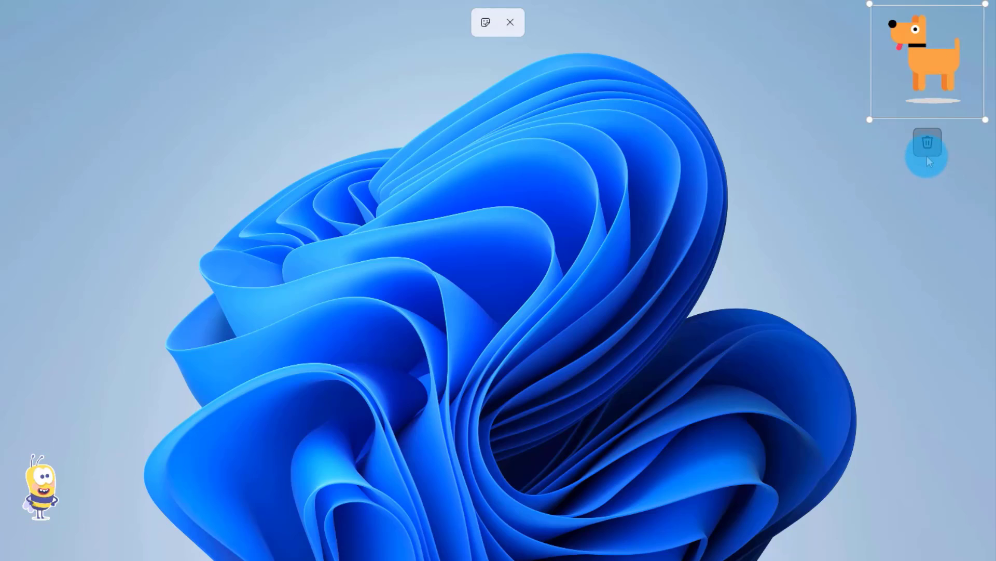
Search stickers for 'car' and place the car-driver sticker on the wallpaper's right side
{"action": "left_click", "coordinate": [800, 101]}
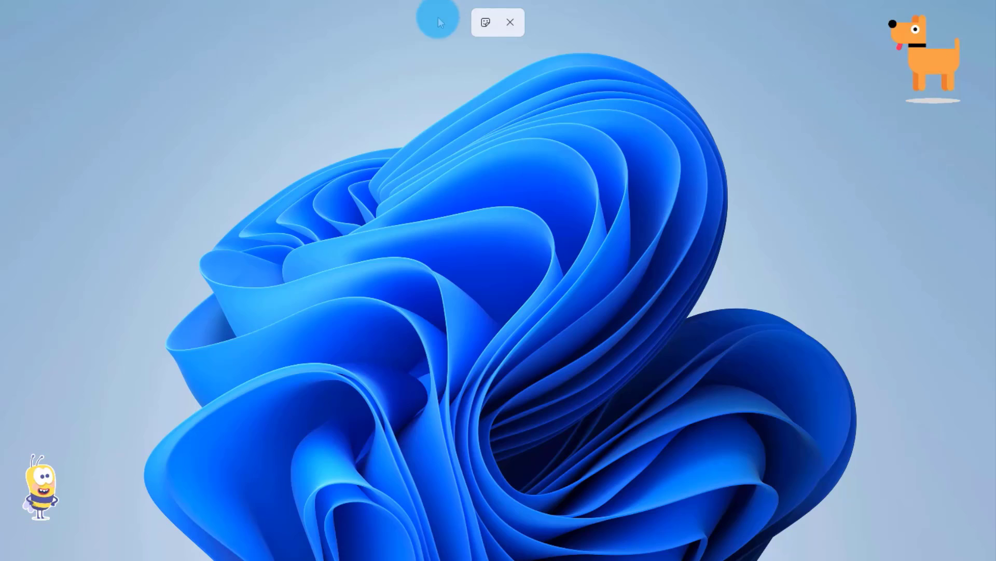
{"action": "left_click", "coordinate": [486, 22]}
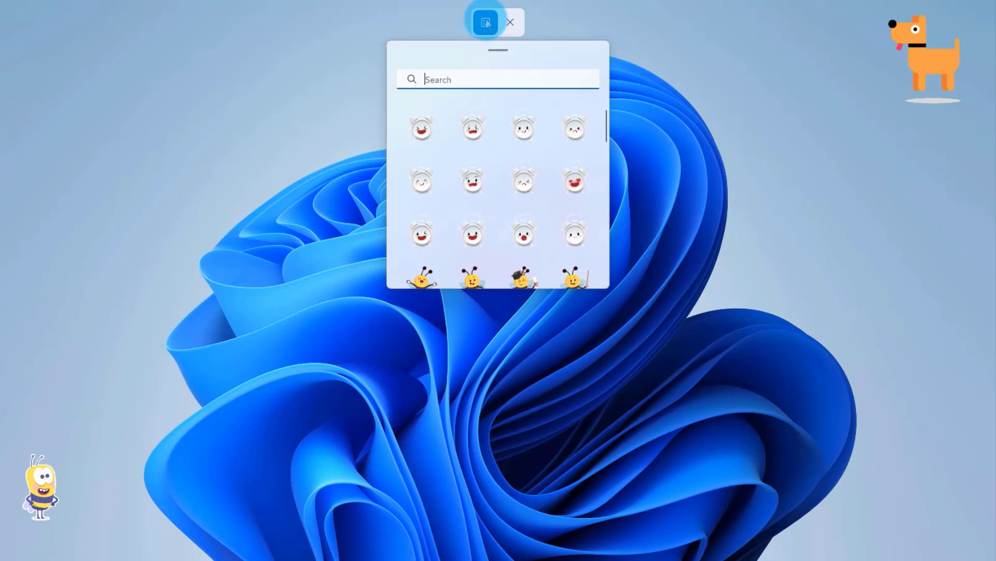
{"action": "scroll", "coordinate": [597, 155], "scroll_direction": "down", "scroll_amount": 5}
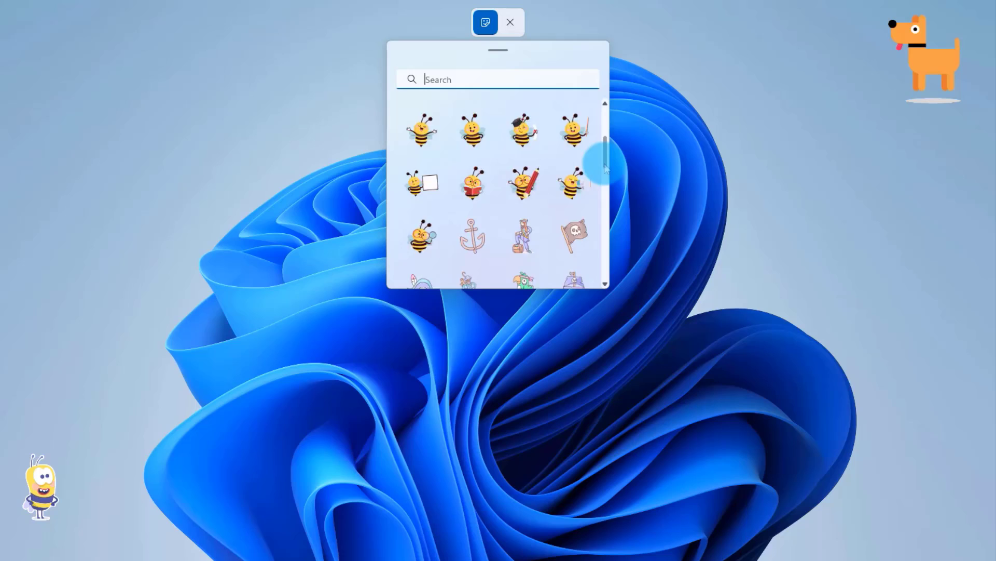
{"action": "left_click", "coordinate": [436, 77]}
{"action": "type", "text": "c"}
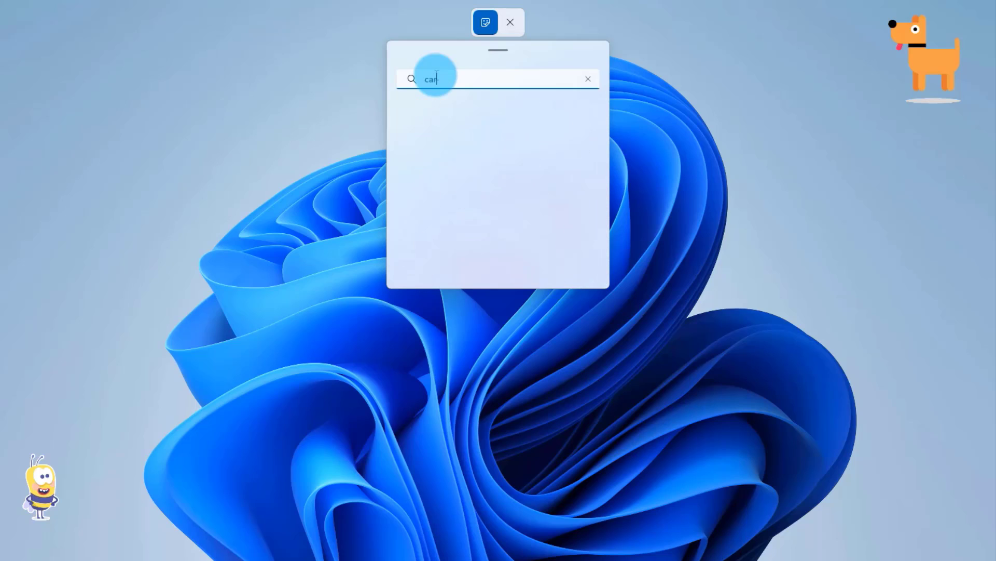
{"action": "type", "text": "ar"}
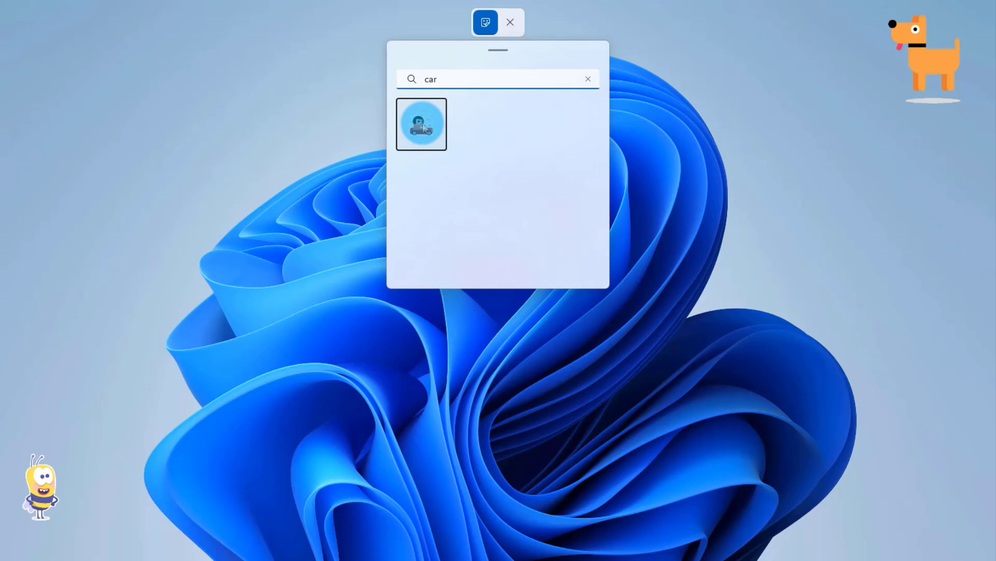
{"action": "left_click", "coordinate": [434, 122]}
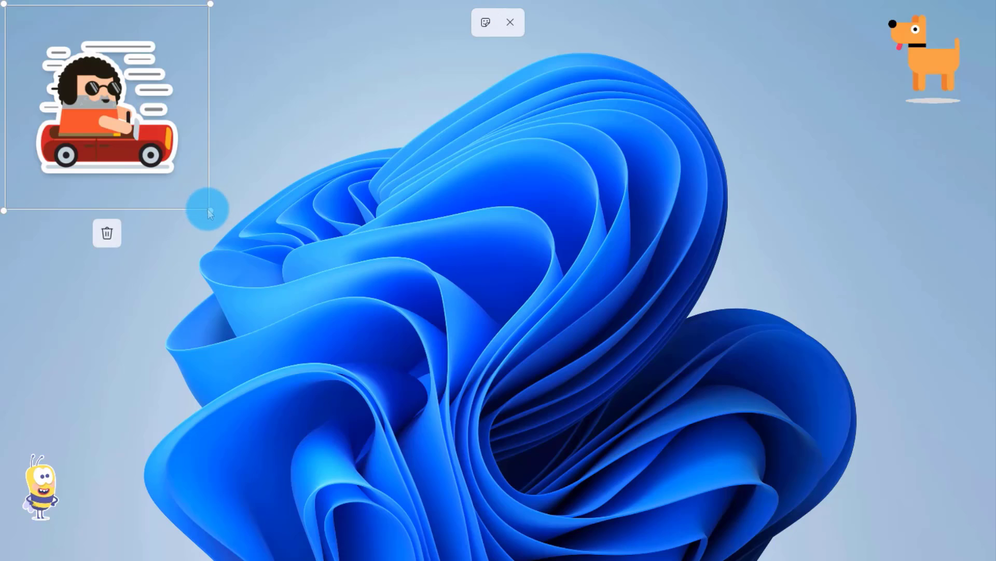
{"action": "left_click_drag", "start_coordinate": [88, 88], "coordinate": [820, 210]}
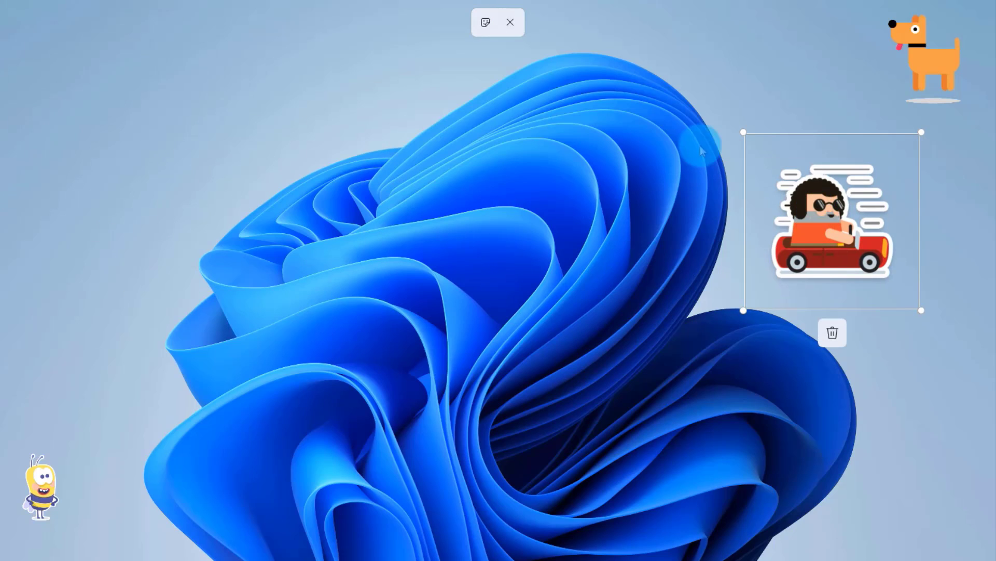
Add the sad yellow fist sticker and shrink it by its corner handle
{"action": "left_click", "coordinate": [486, 22]}
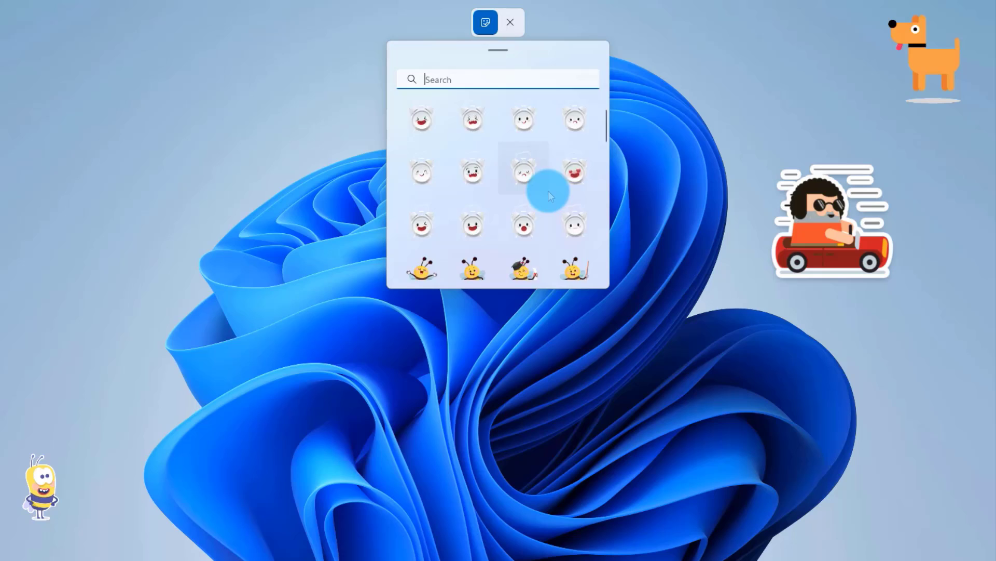
{"action": "scroll", "coordinate": [548, 191], "scroll_direction": "down", "scroll_amount": 15}
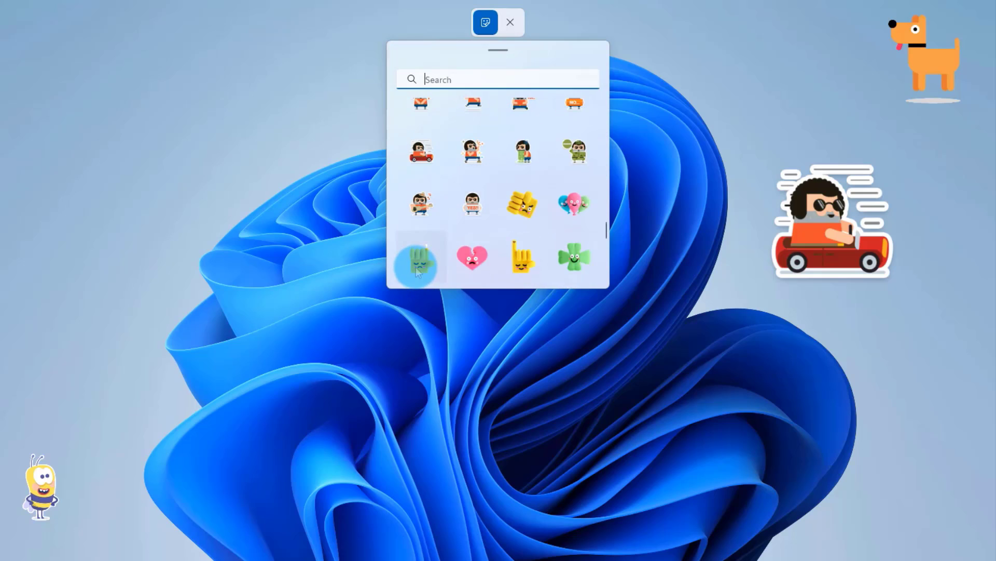
{"action": "left_click", "coordinate": [420, 262]}
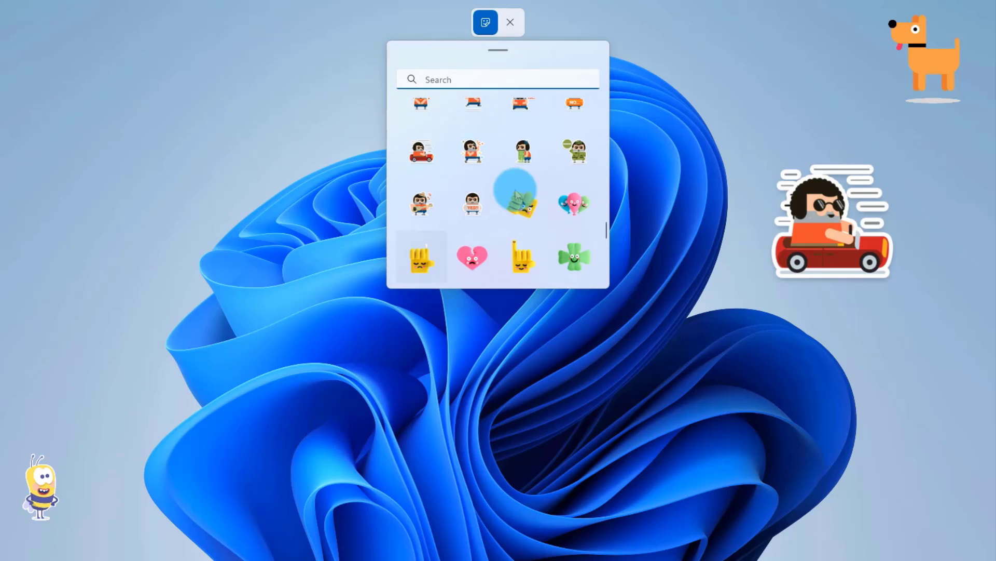
{"action": "left_click", "coordinate": [615, 85]}
{"action": "left_click_drag", "start_coordinate": [439, 254], "coordinate": [380, 194]}
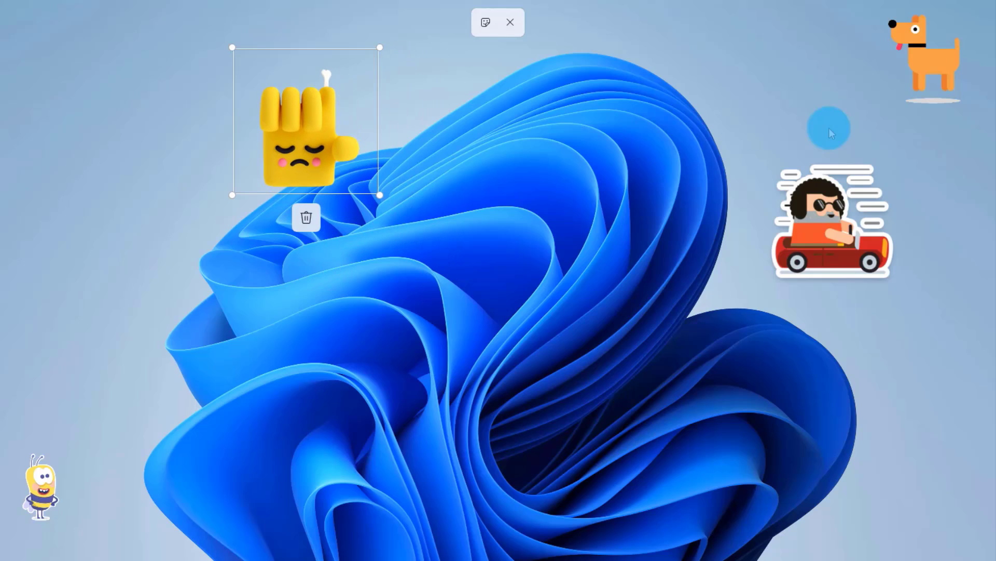
Close the sticker editor and minimize Settings to show the decorated desktop
{"action": "left_click", "coordinate": [511, 23]}
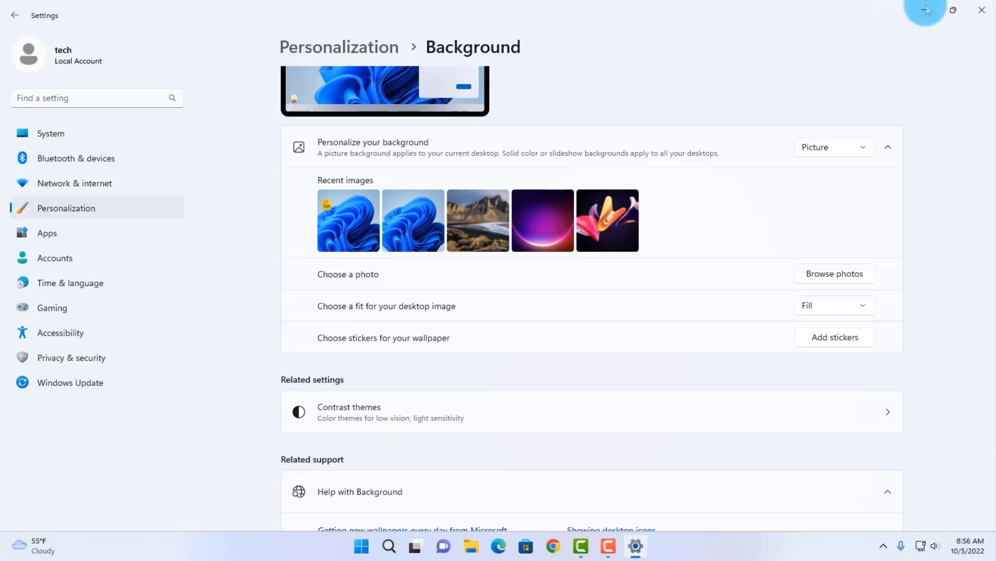
{"action": "left_click", "coordinate": [925, 11]}
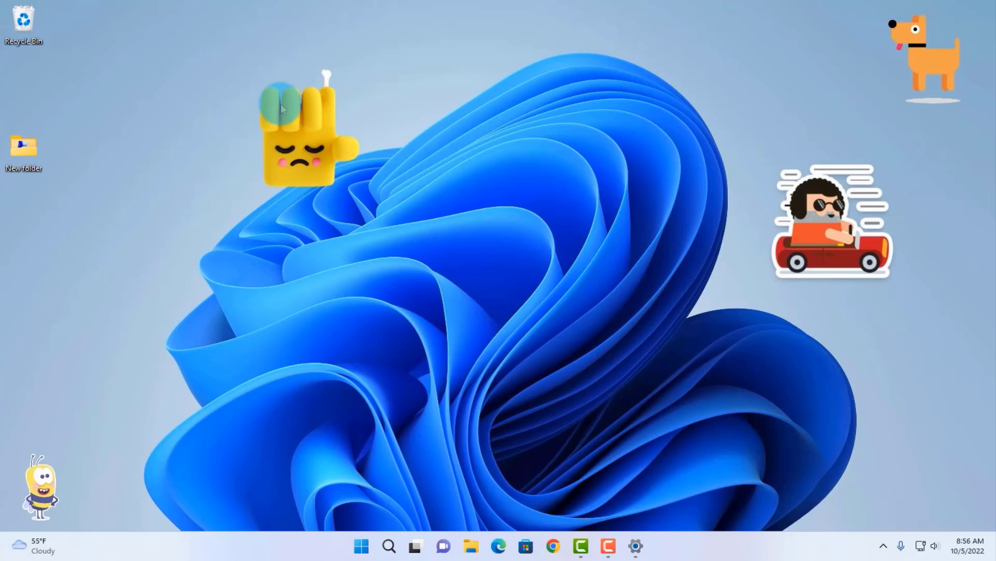
Reopen the desktop sticker editor and shrink the yellow fist sticker slightly
{"action": "right_click", "coordinate": [306, 110]}
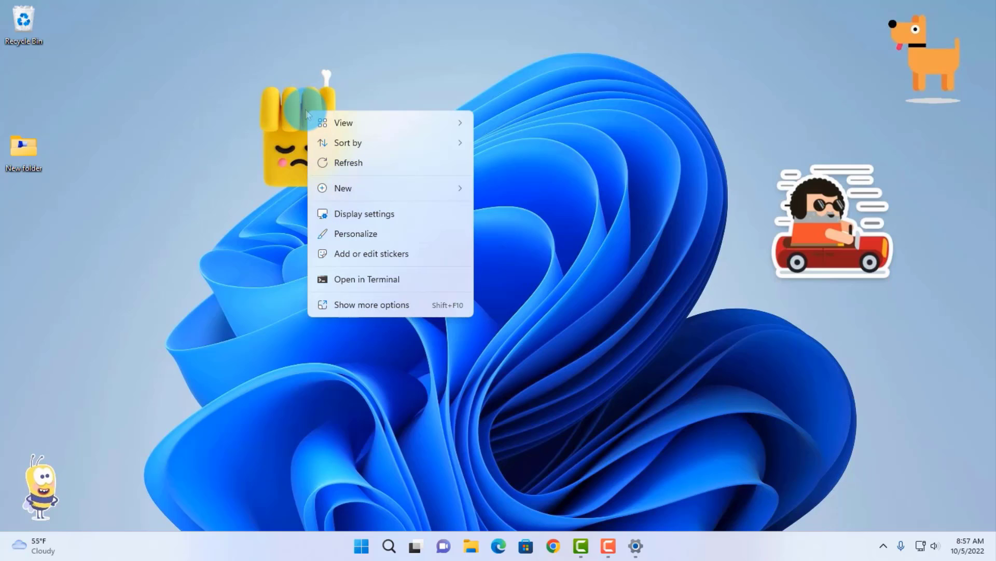
{"action": "left_click", "coordinate": [385, 261]}
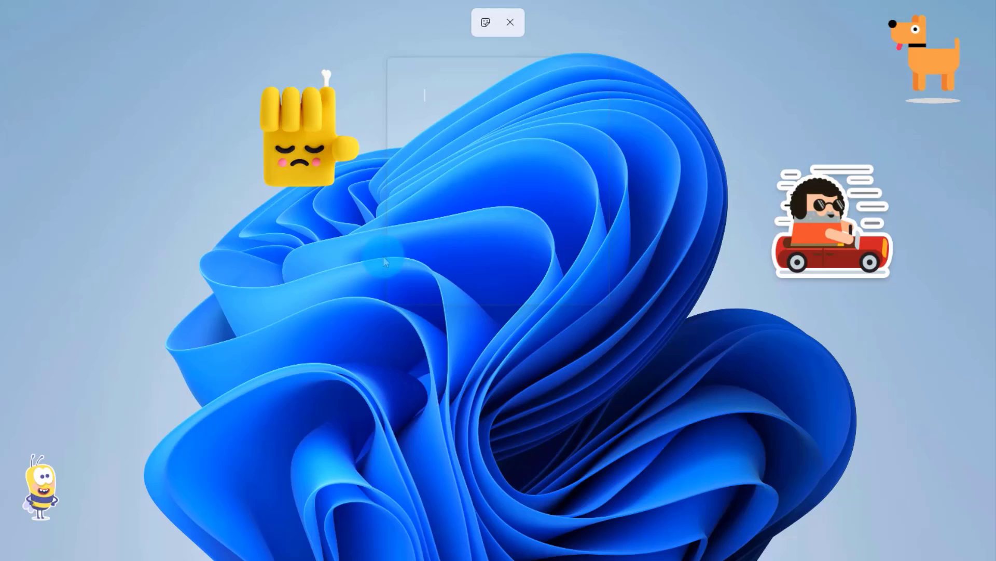
{"action": "left_click", "coordinate": [314, 122]}
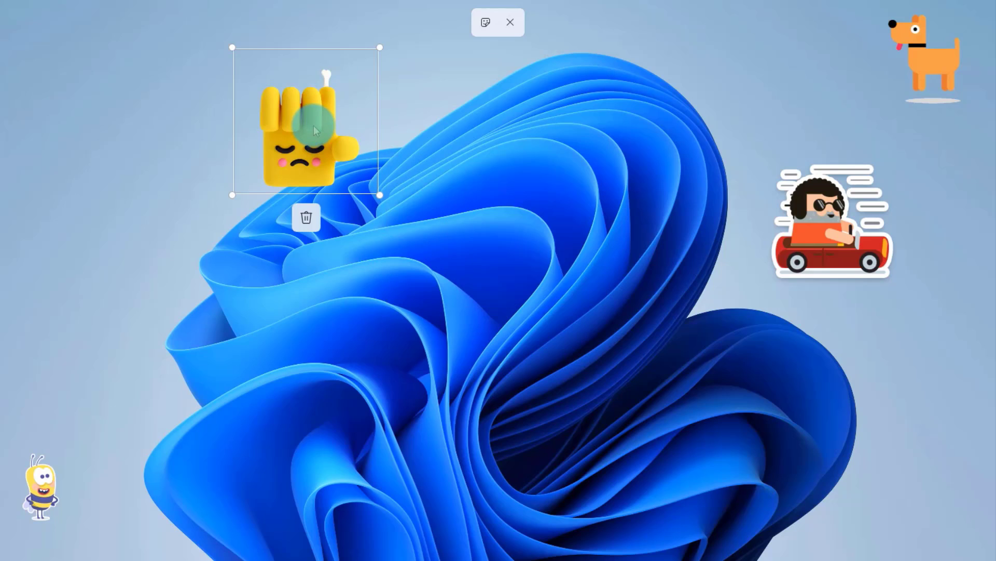
{"action": "left_click", "coordinate": [307, 220]}
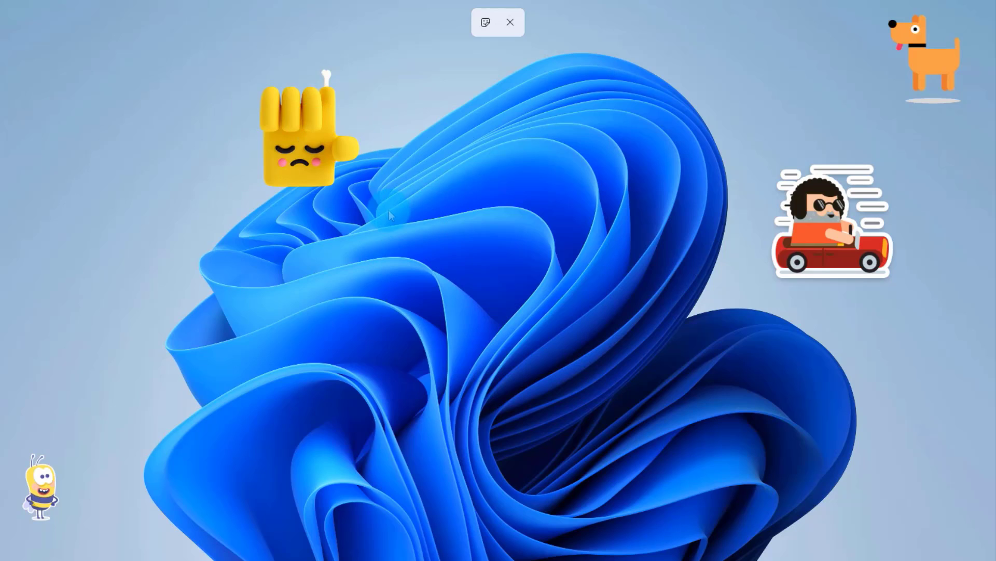
{"action": "left_click_drag", "start_coordinate": [379, 196], "coordinate": [347, 162]}
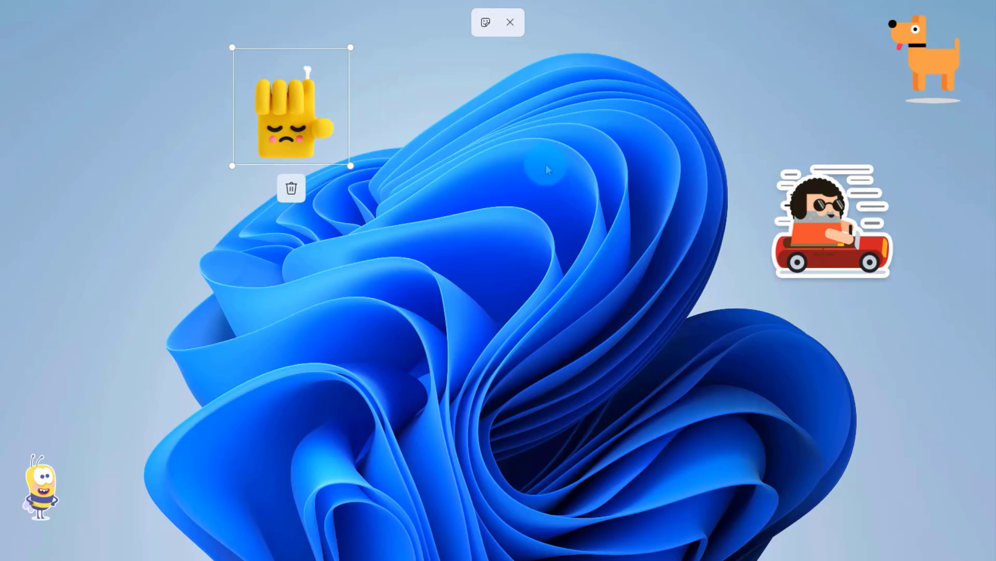
Enlarge the car sticker and move the dog beside the swirl's left edge, adding nothing new
{"action": "left_click", "coordinate": [912, 293]}
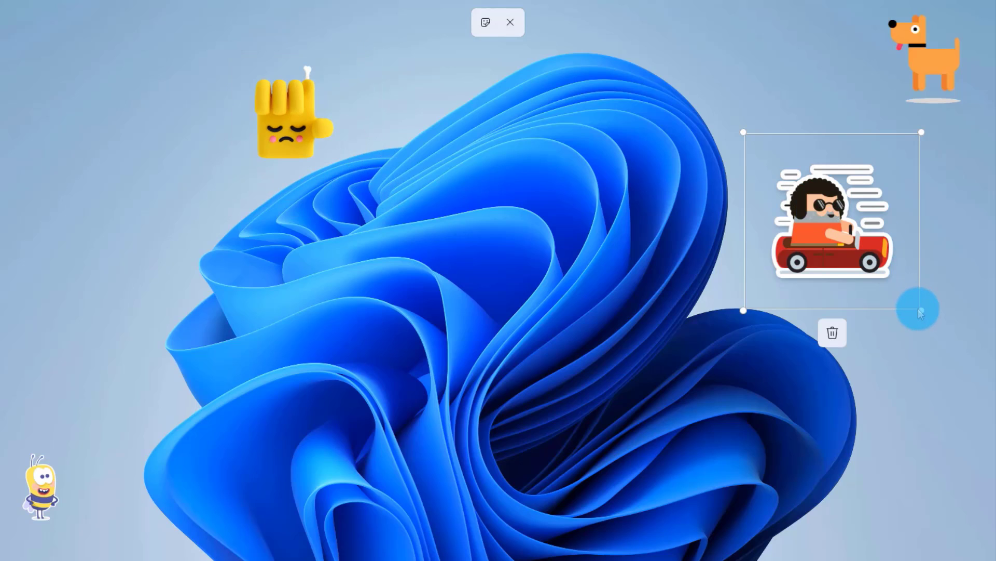
{"action": "mouse_move", "coordinate": [924, 309]}
{"action": "left_mouse_down"}
{"action": "mouse_move", "coordinate": [901, 296]}
{"action": "mouse_move", "coordinate": [921, 328]}
{"action": "left_mouse_up"}
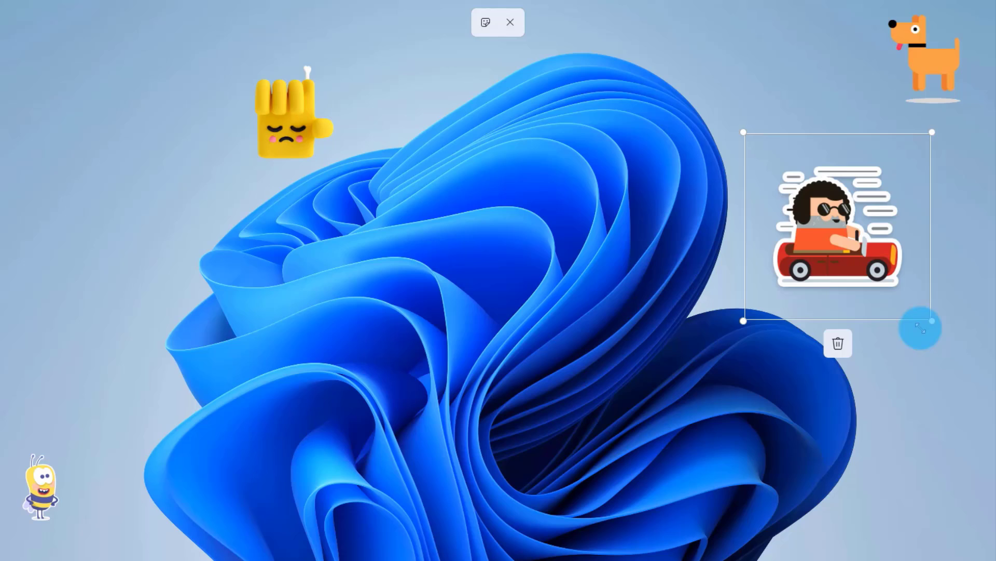
{"action": "left_click_drag", "start_coordinate": [932, 71], "coordinate": [288, 293]}
{"action": "left_click", "coordinate": [485, 23]}
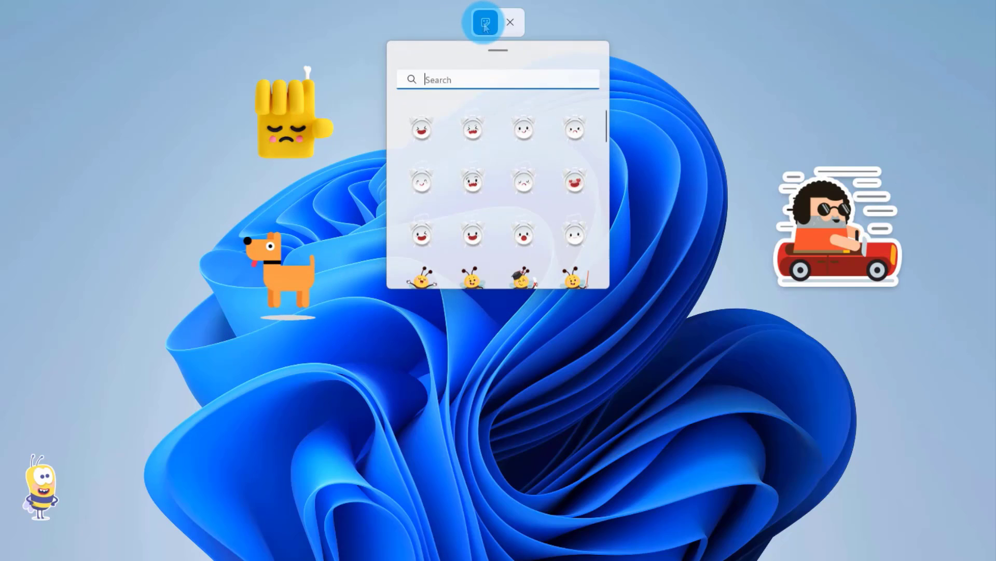
{"action": "left_click", "coordinate": [597, 15]}
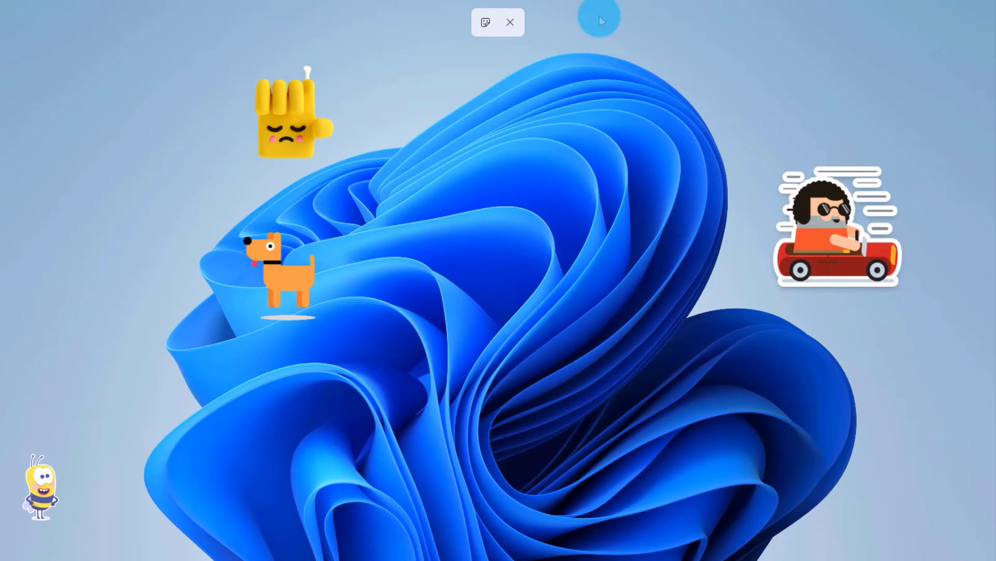
{"action": "left_click", "coordinate": [511, 22]}
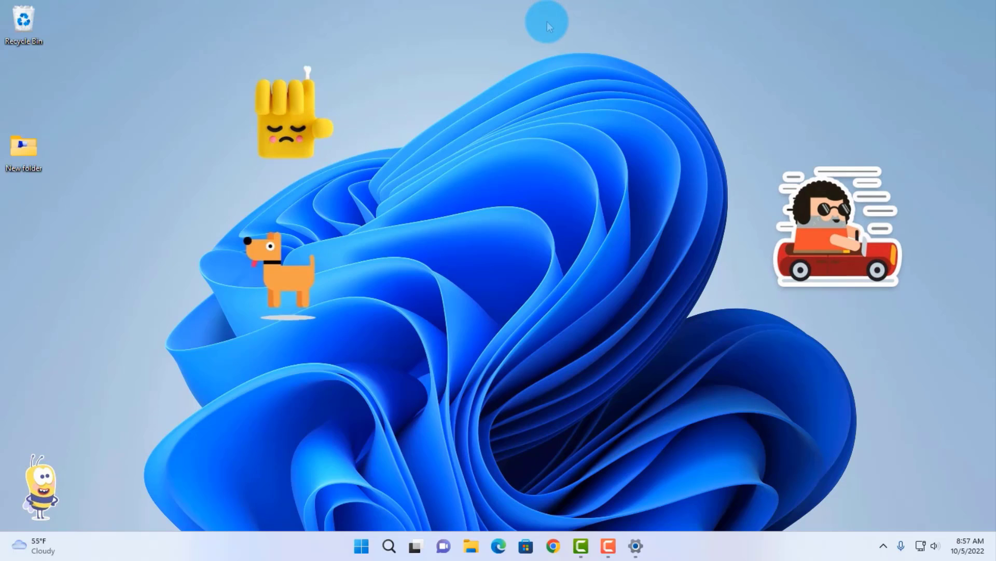